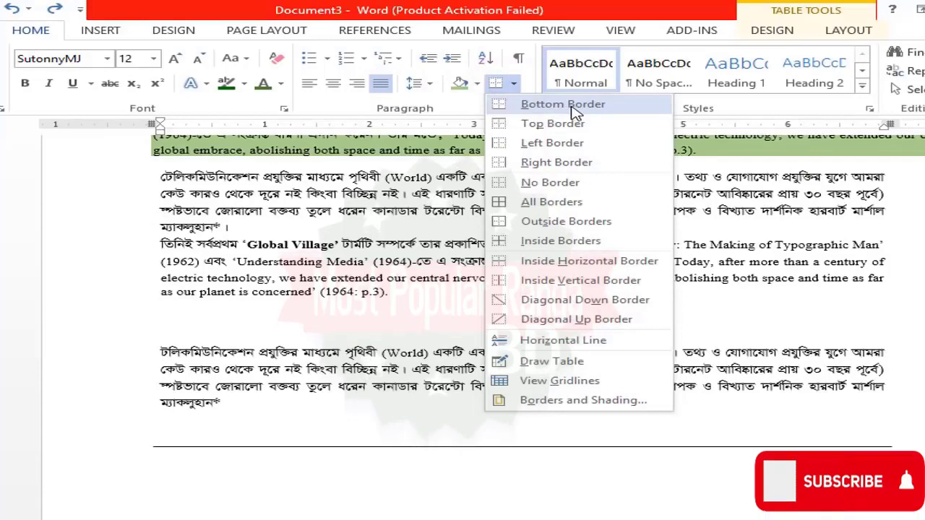
Add a bottom border and a top border to the table cell holding the text below the green-shaded paragraphs.
left_click(571, 108)
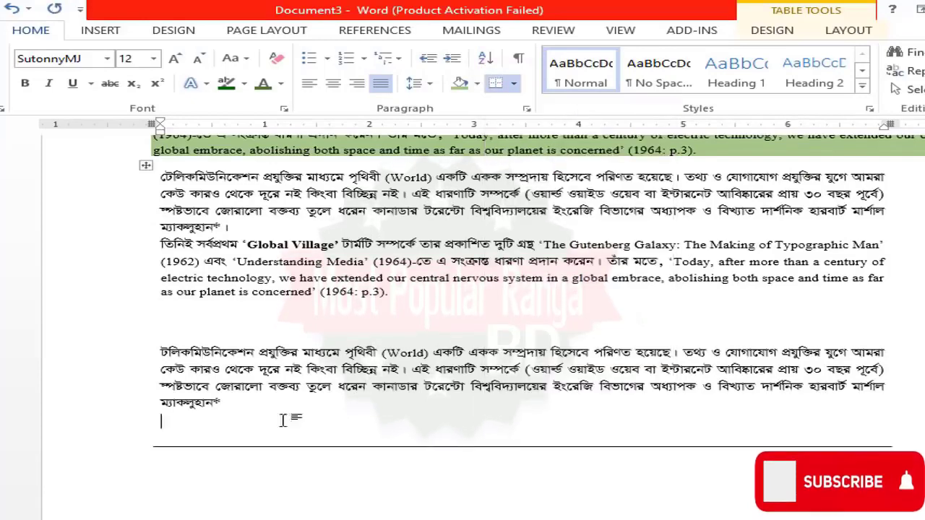
key("ctrl+a")
left_click(256, 428)
left_click(511, 85)
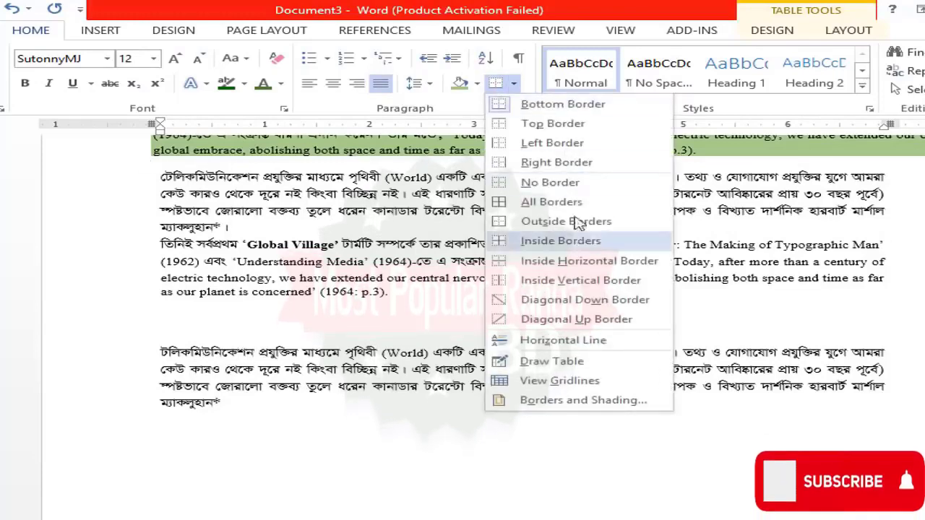
left_click(587, 127)
scroll(318, 235, "up", 1)
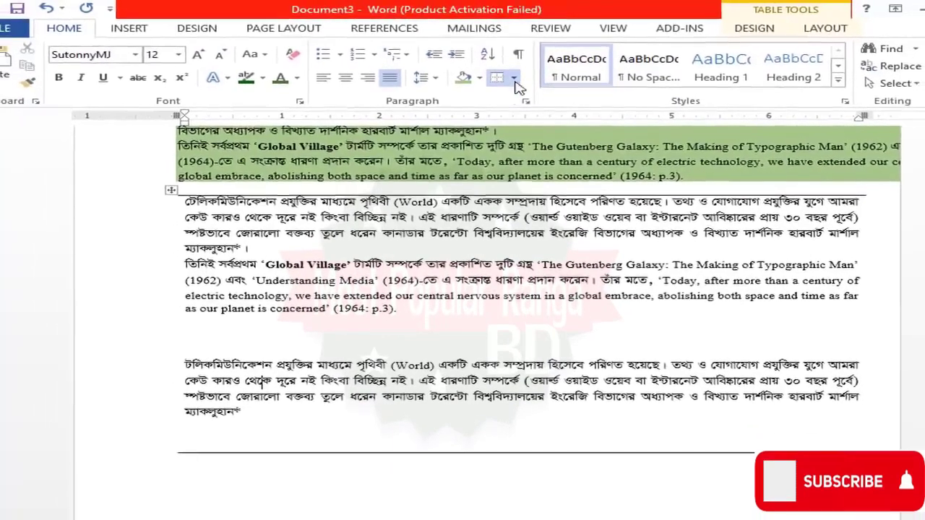
Apply all borders to the table cell so the text is boxed on every side.
left_click(514, 84)
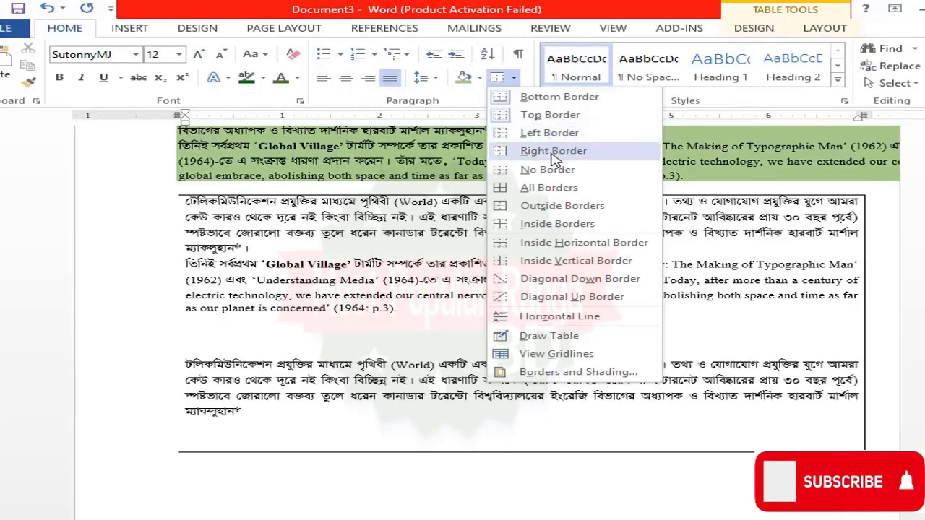
left_click(549, 187)
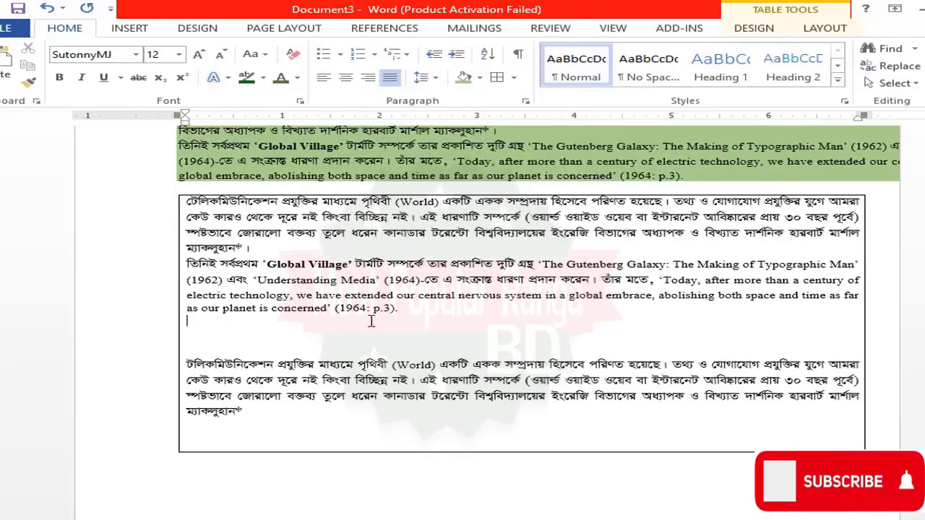
left_click(438, 282)
Select the whole table and remove all its borders.
left_click(171, 189)
left_click(514, 77)
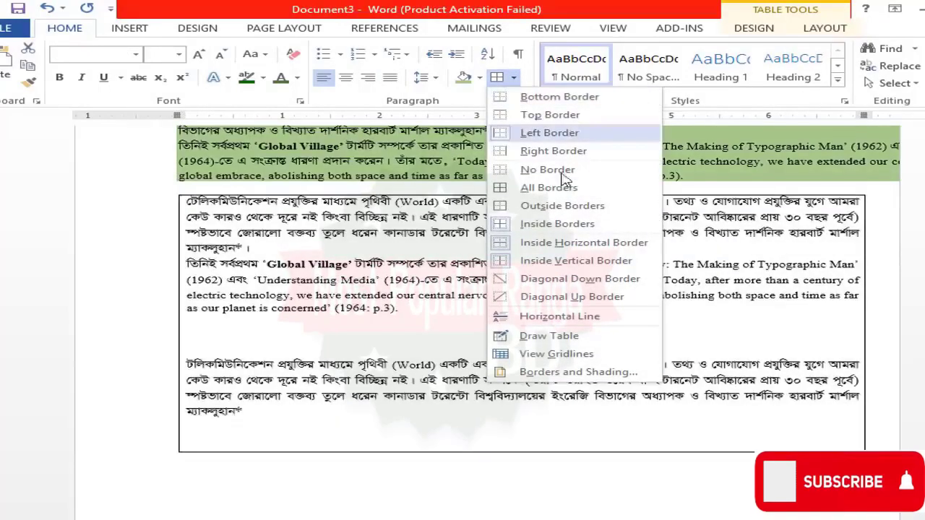
left_click(558, 181)
left_click(401, 250)
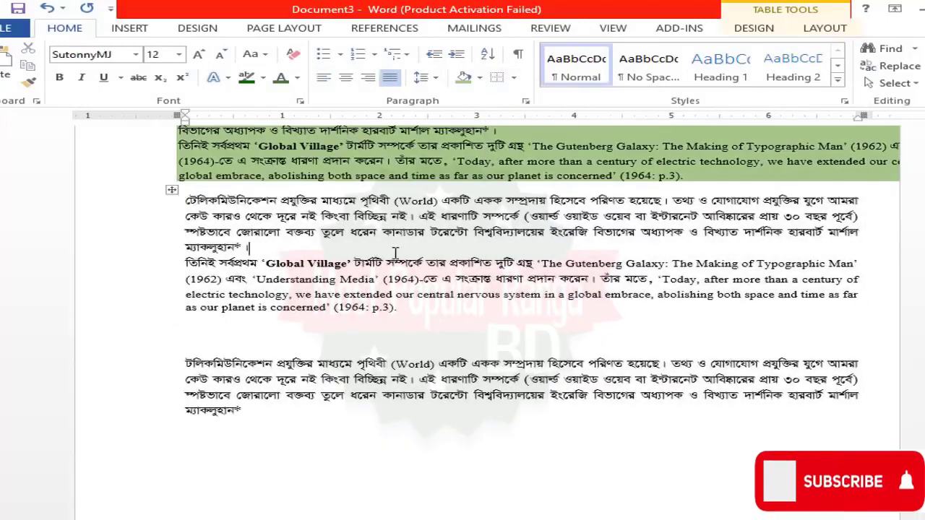
Try applying all borders to the selected paragraphs inside the table cell, and undo it.
left_click_drag(254, 242, 321, 420)
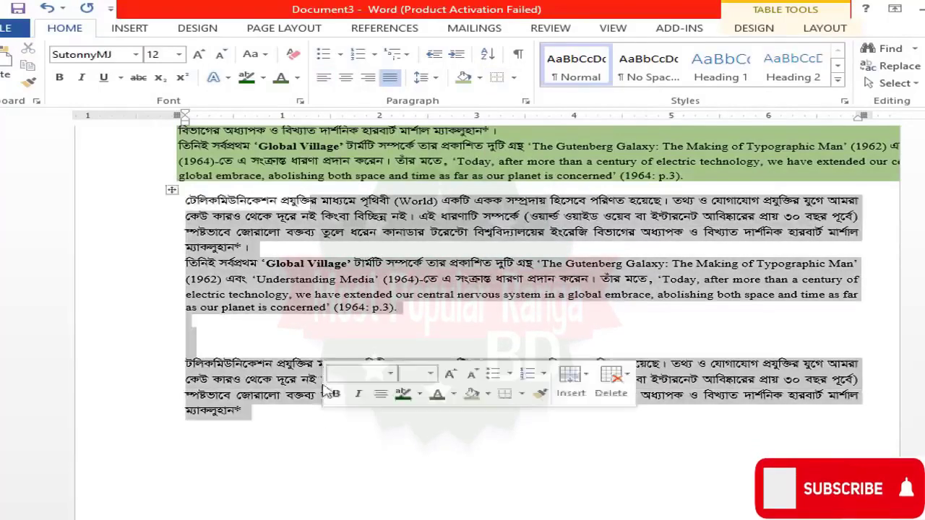
left_click(513, 77)
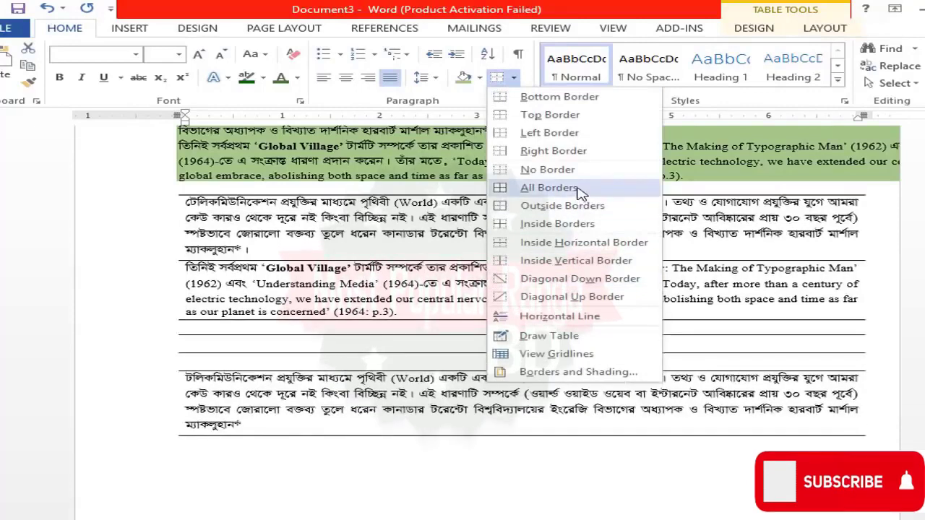
left_click(578, 189)
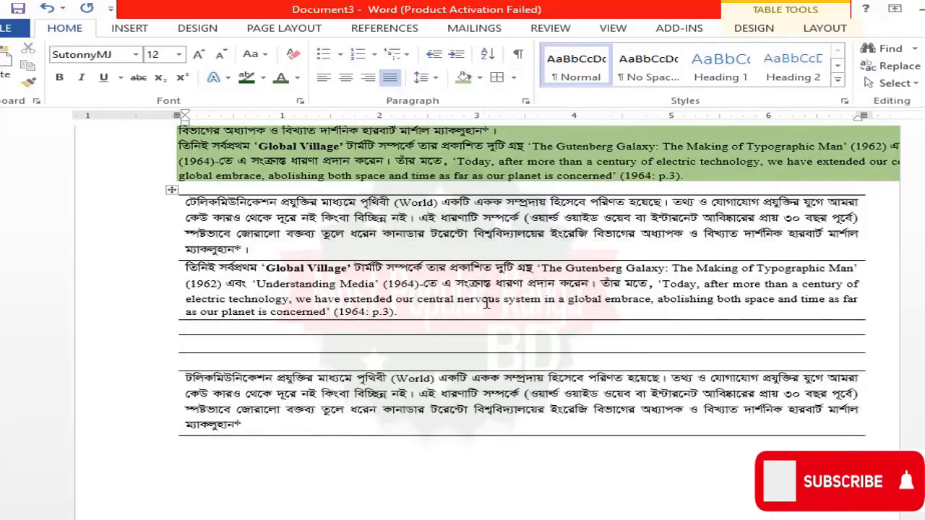
key("ctrl+z")
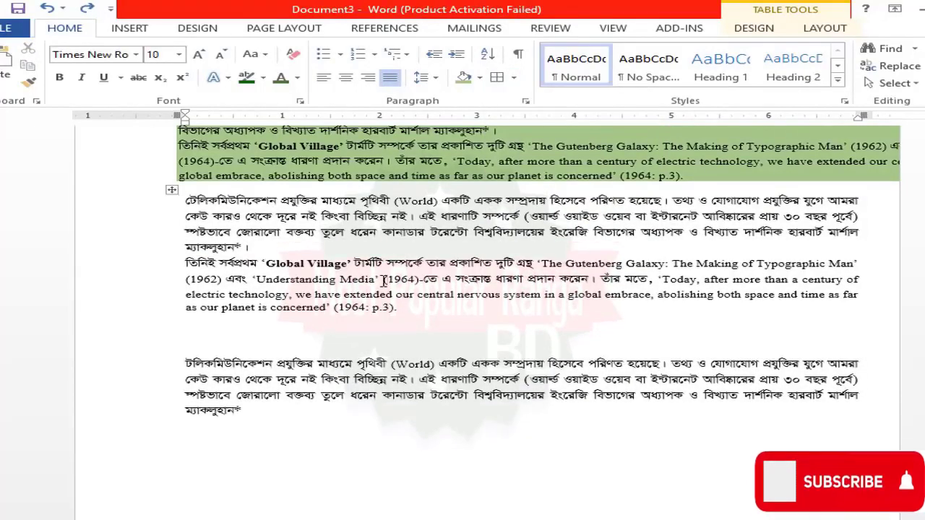
Insert a horizontal line within the 'Global Village' paragraph, in the middle of its first line.
left_click(458, 264)
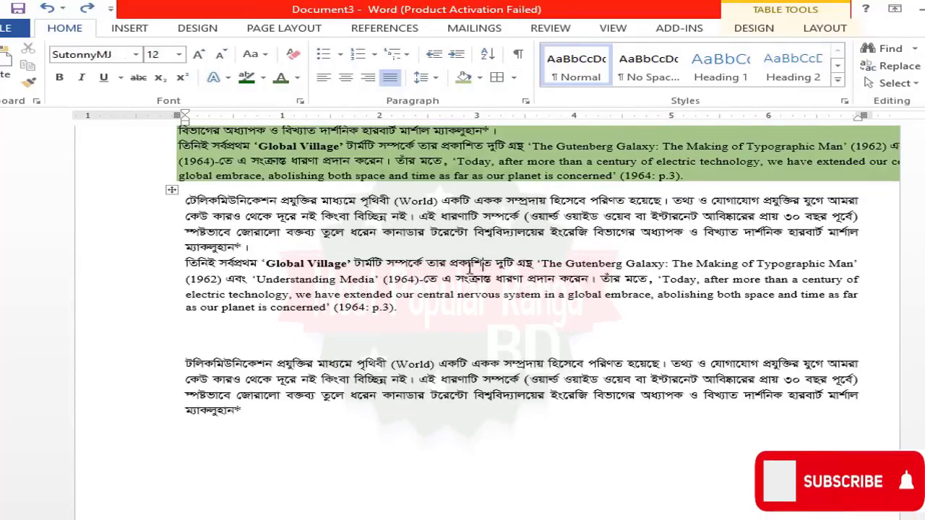
left_click(514, 77)
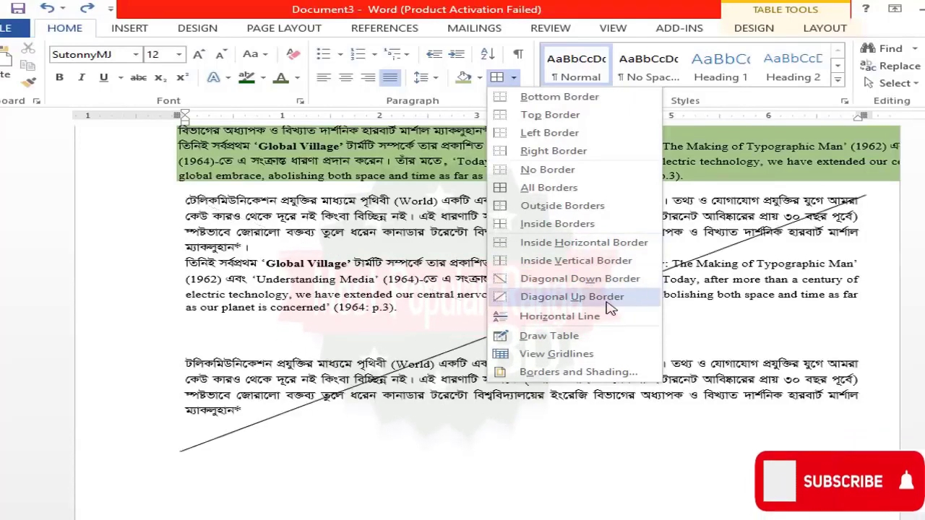
left_click(604, 316)
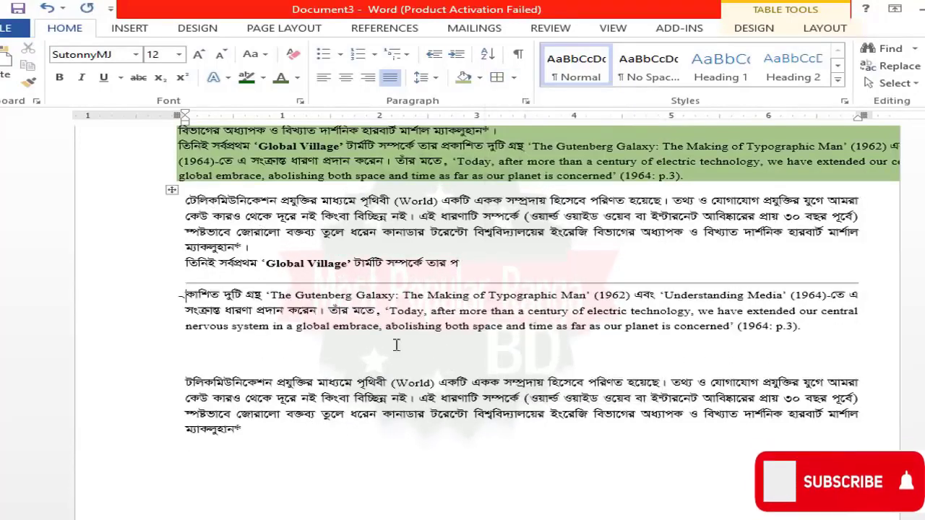
Draw three horizontal row lines beneath the last paragraph of the table cell with Draw Table.
left_click(515, 77)
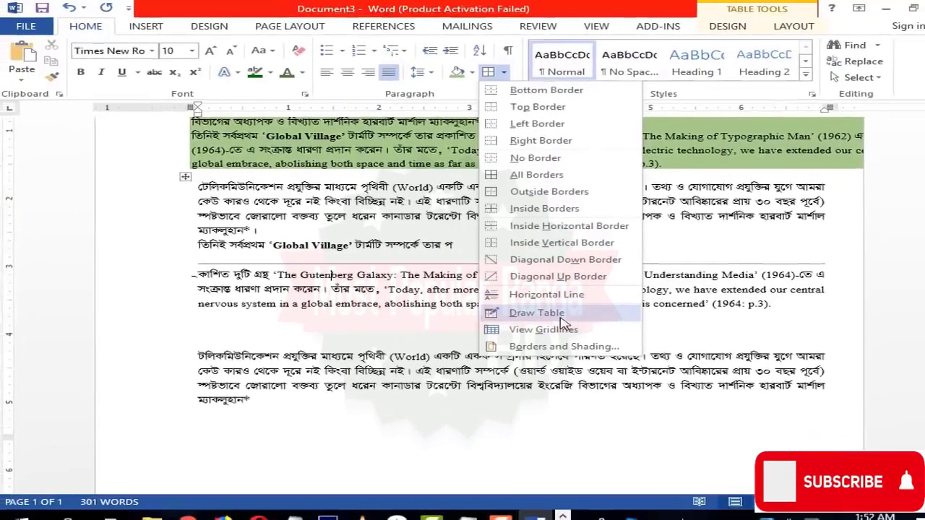
left_click(560, 333)
left_click_drag(253, 409, 476, 409)
left_click_drag(325, 401, 323, 460)
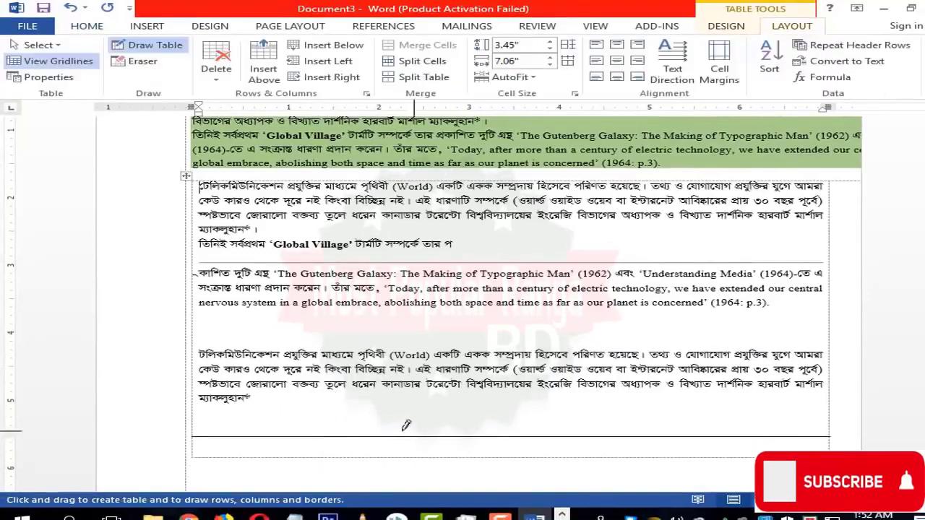
left_click_drag(211, 442, 652, 432)
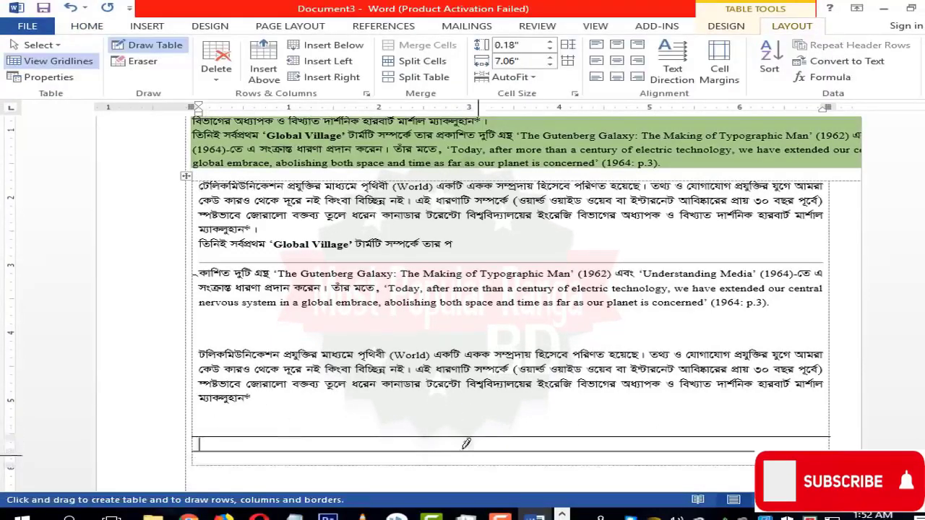
scroll(471, 448, "down", 2)
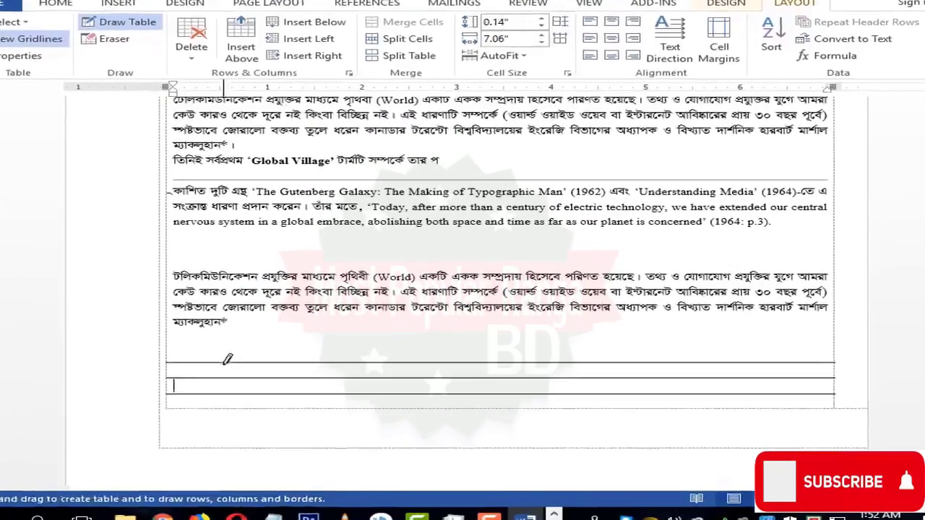
Draw vertical lines through the new rows to divide them into seven columns.
left_click_drag(253, 367, 241, 405)
left_click_drag(266, 352, 265, 398)
left_click_drag(357, 353, 356, 399)
left_click_drag(448, 353, 448, 399)
left_click_drag(599, 354, 598, 398)
left_click_drag(519, 353, 523, 405)
left_click_drag(682, 353, 682, 396)
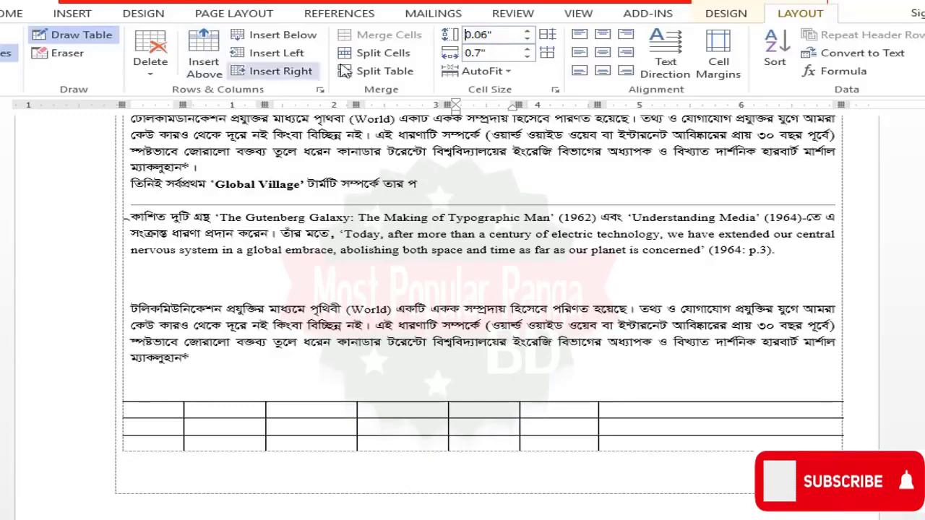
left_click(372, 426)
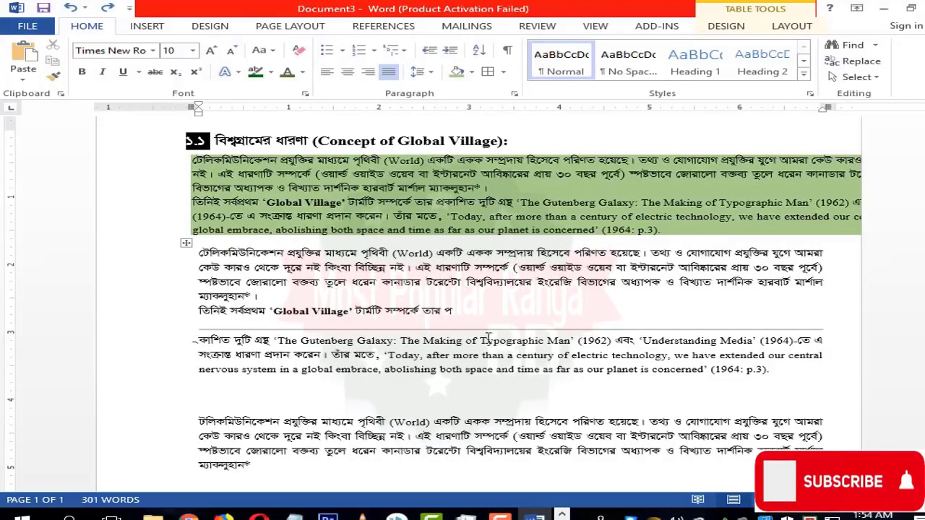
Preview the available styles on the paragraph below the horizontal line without applying one.
left_click(425, 360)
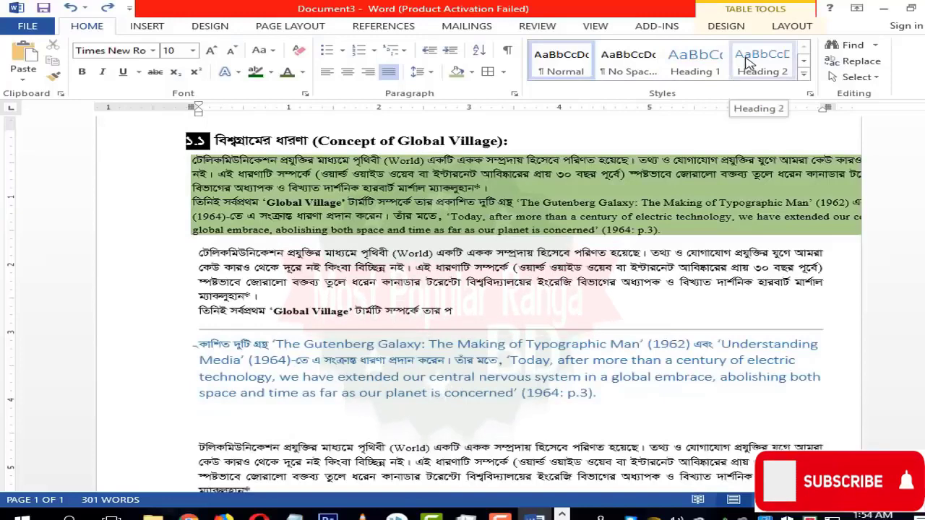
left_click(802, 76)
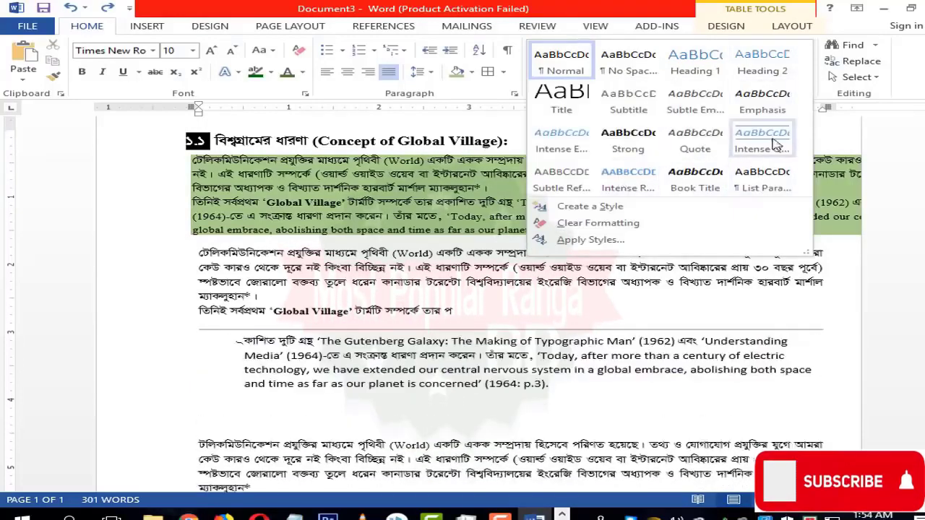
left_click(453, 331)
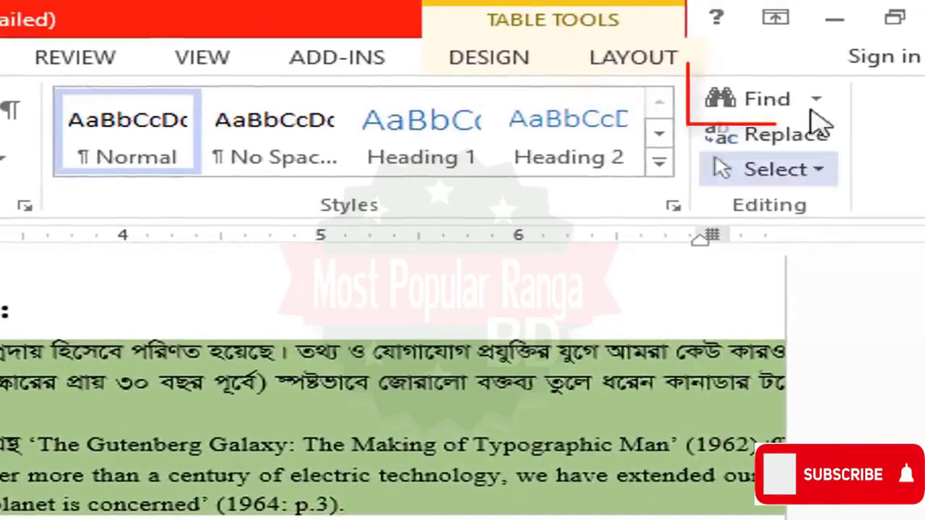
Open Find and search the document for "have".
left_click(817, 101)
left_click(826, 145)
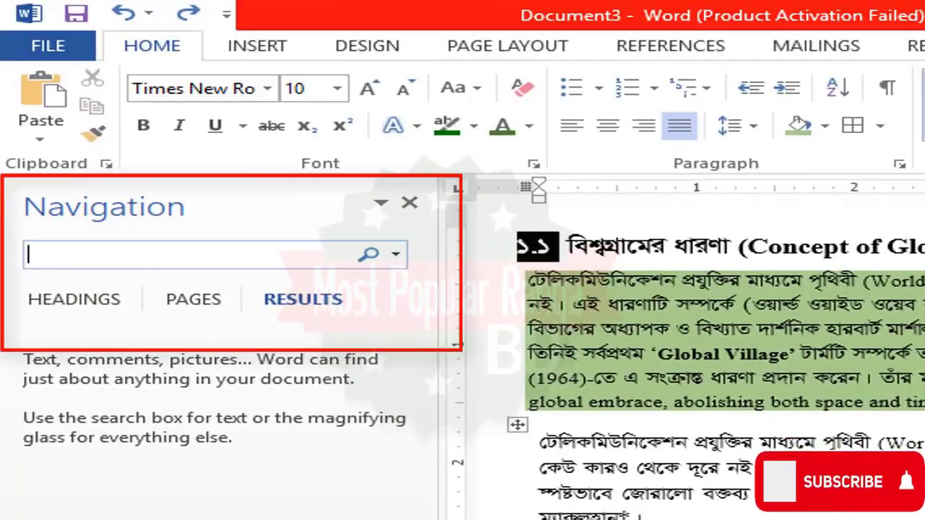
type("have")
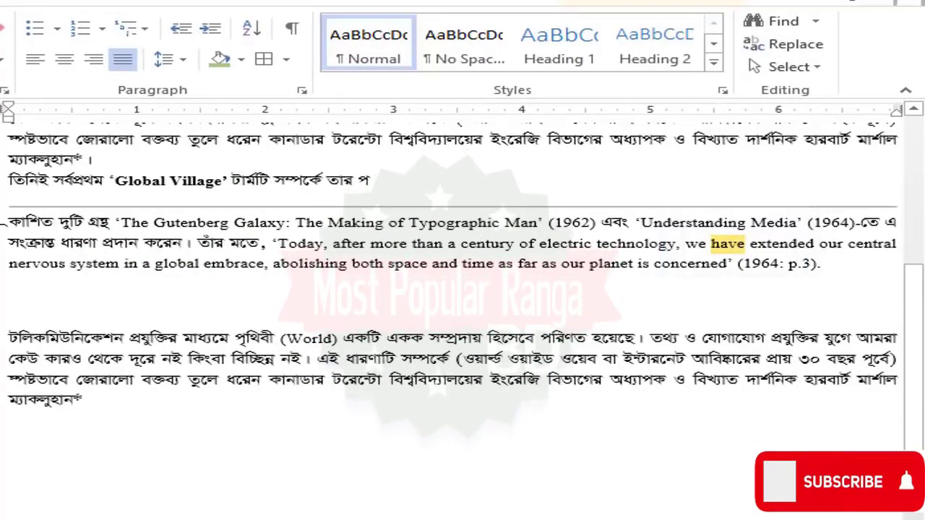
scroll(61, 394, "up", 6)
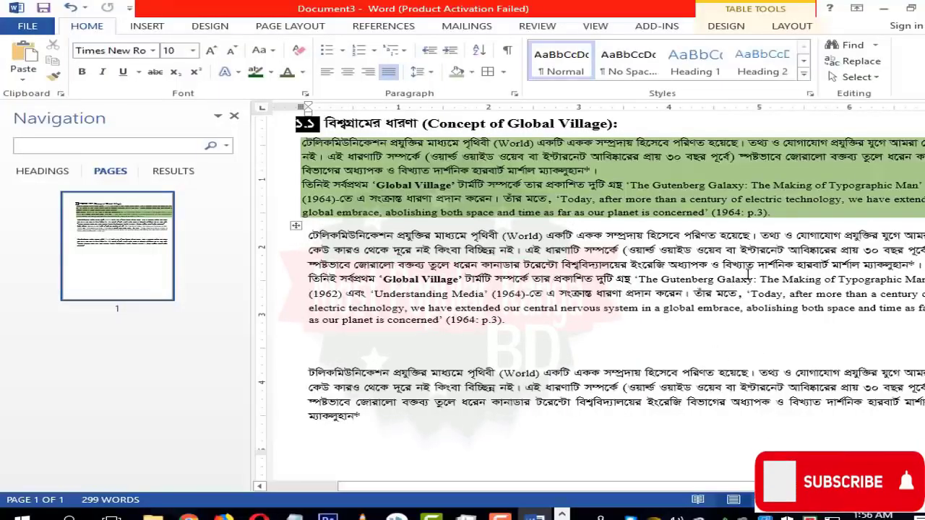
Search the document for the word বিখ্যাত, entered as weL¨vZ, and clear the search.
left_click(127, 145)
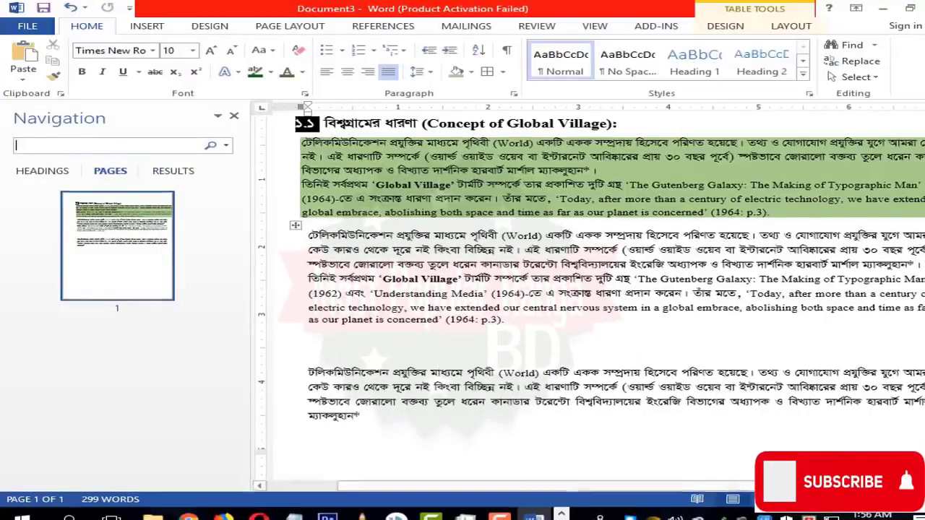
left_click(145, 143)
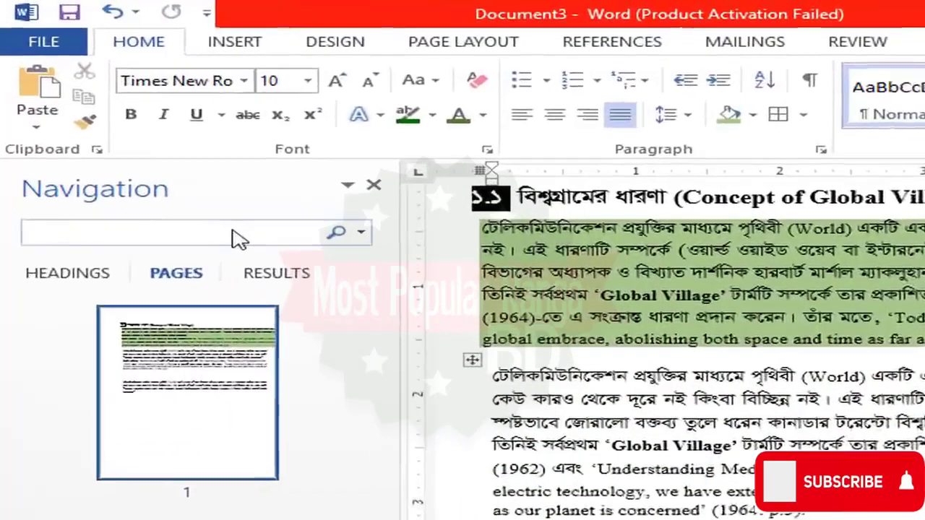
type("weL¨vZ")
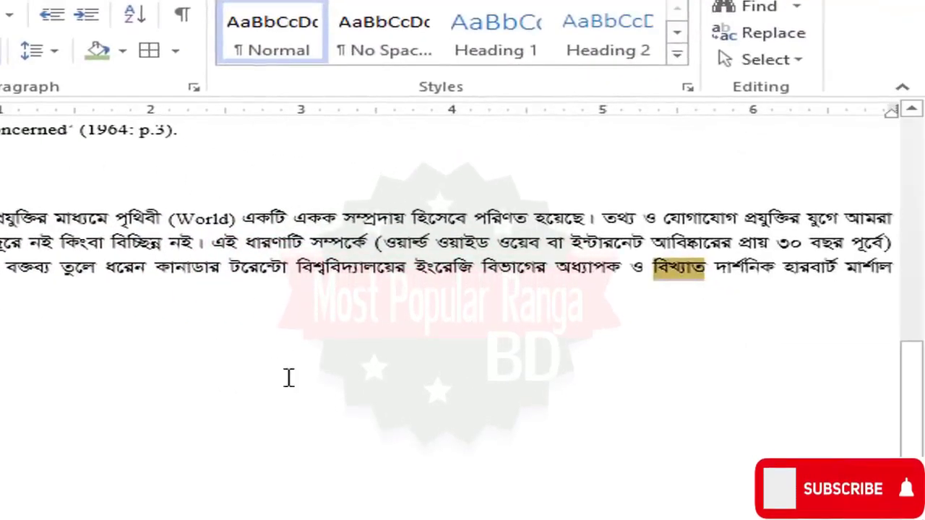
left_click(73, 139)
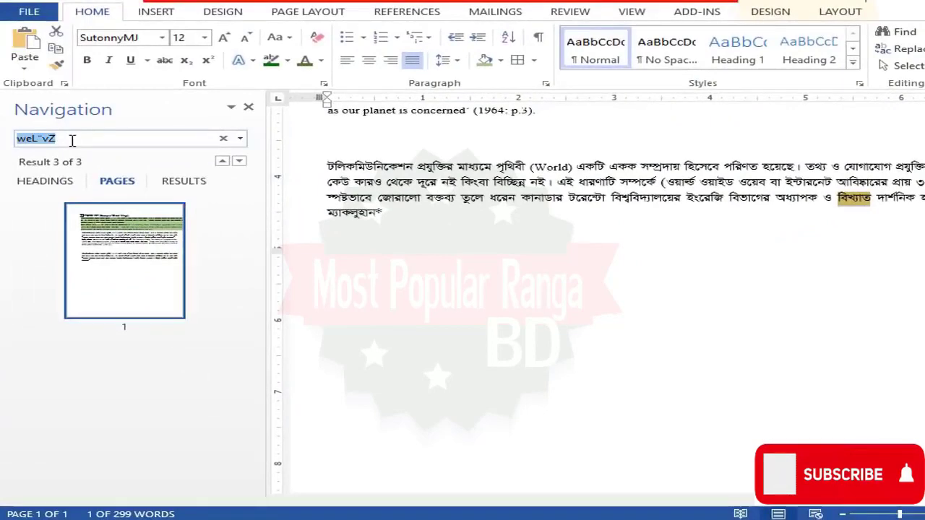
key("BackSpace")
Write তথ্য after the last paragraph, remove it again, and search the document for that word as Z_¨.
scroll(684, 430, "up", 3)
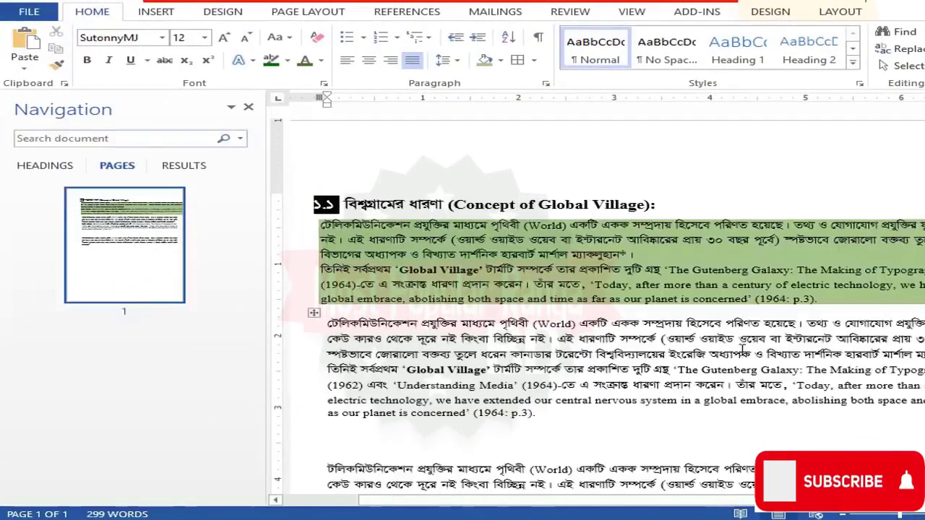
scroll(426, 456, "down", 2)
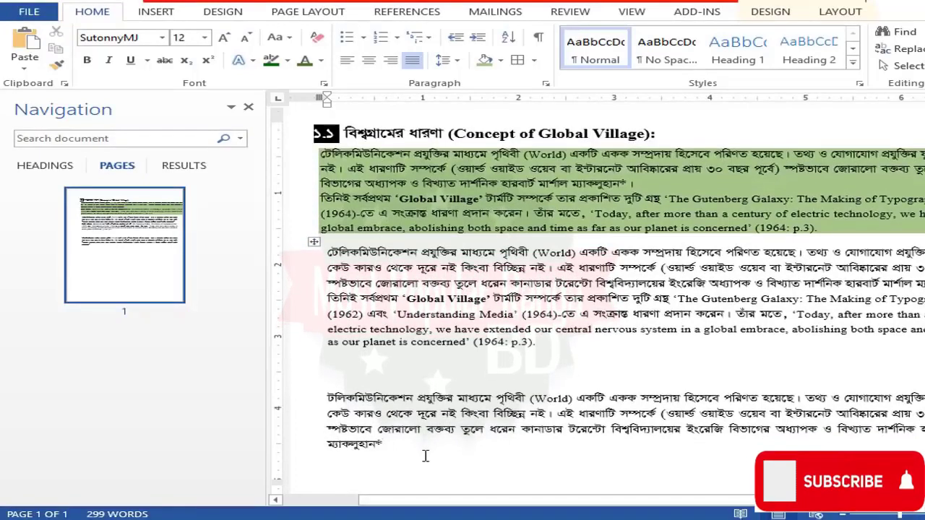
type("তথ্য")
key("ctrl+shift+Left")
key("BackSpace")
left_click(114, 141)
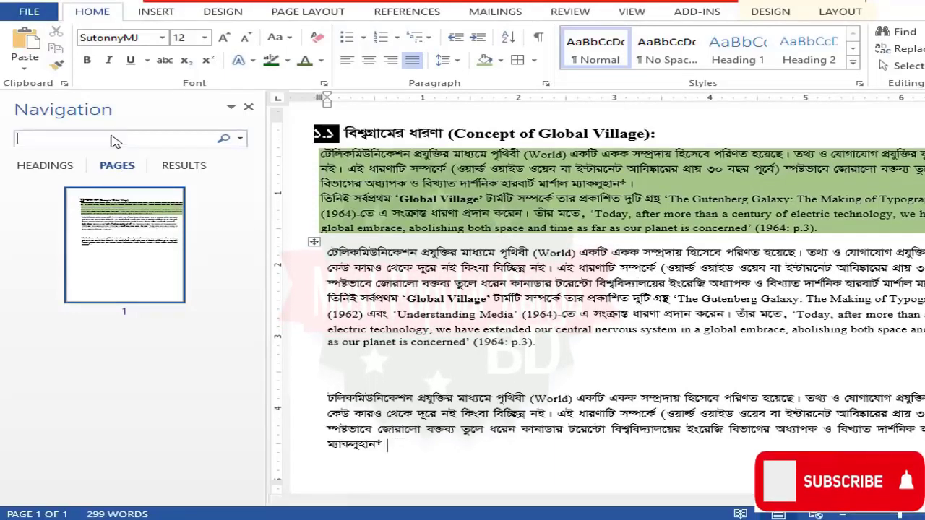
type("Z_¨")
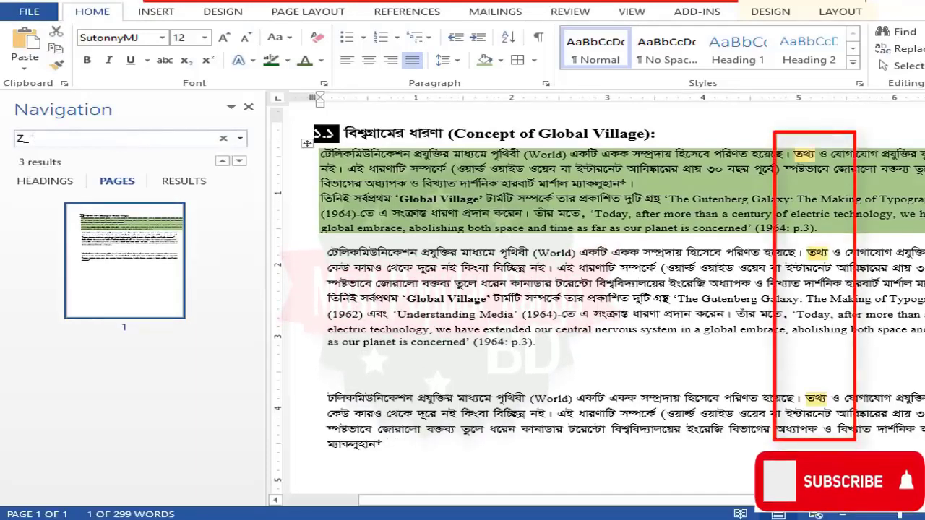
left_click(506, 365)
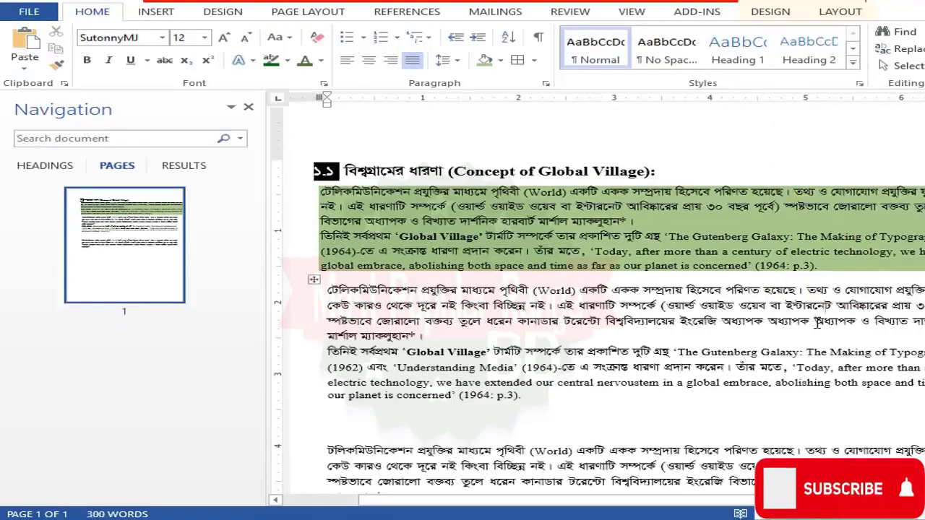
Search the document for the word অধ্যাপক, entered as Aa¨vcK, and clear the search.
double_click(838, 322)
right_click(844, 322)
left_click(167, 137)
type("Aa¨vcK")
key("Return")
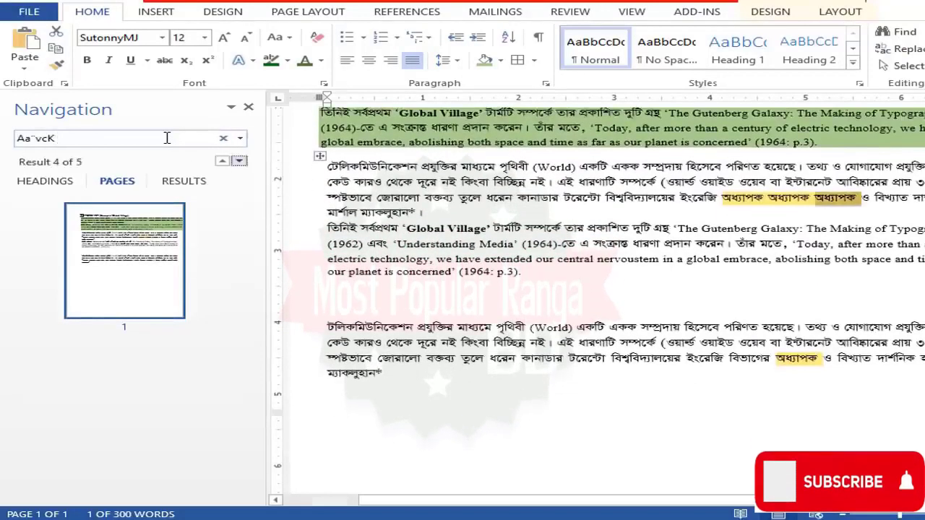
scroll(410, 209, "up", 3)
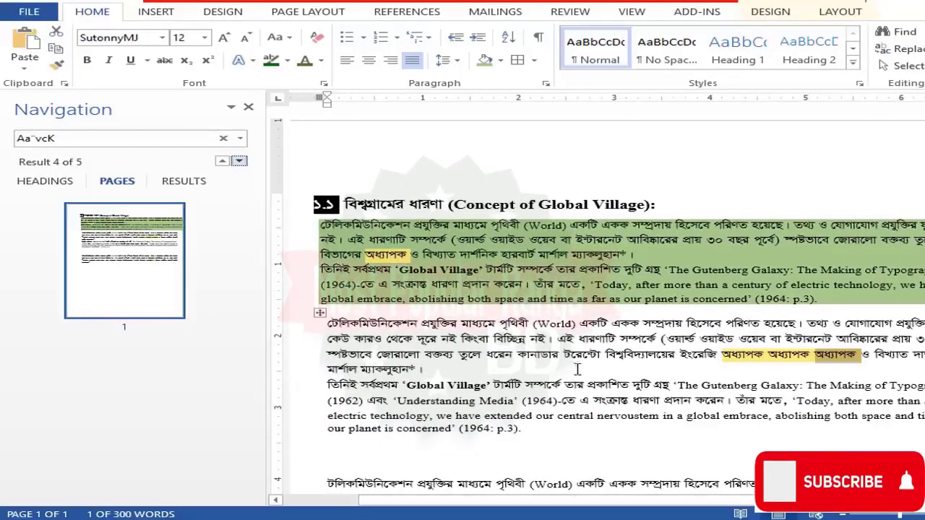
left_click(544, 368)
left_click(69, 139)
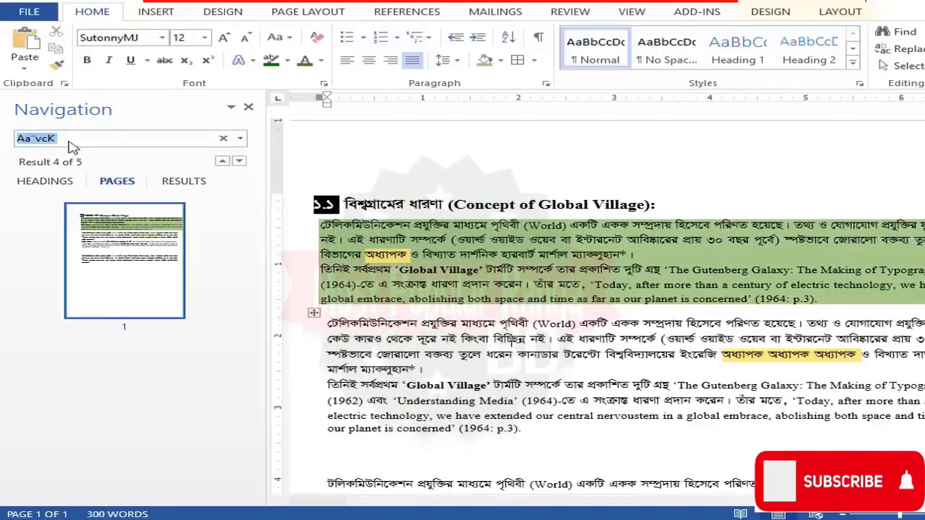
key("BackSpace")
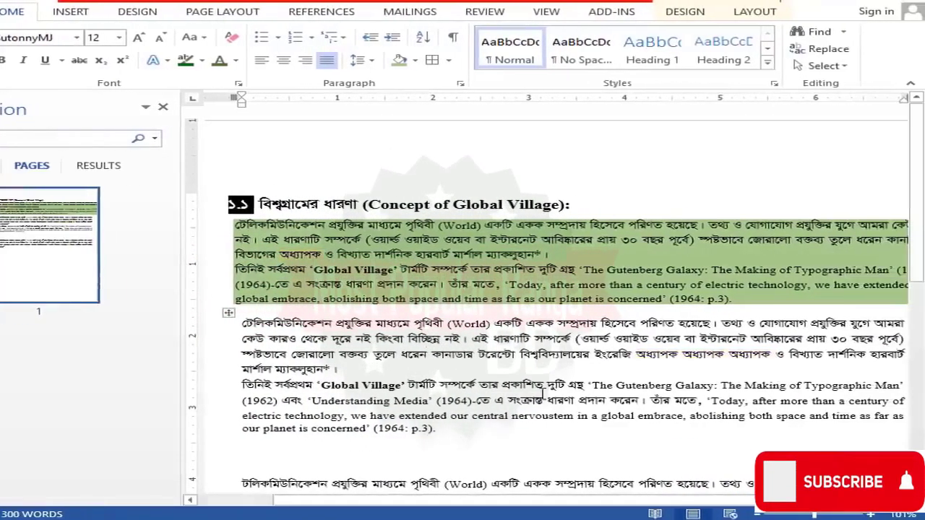
Open Advanced Find with its additional search options and bring up the font criteria for the search.
left_click(852, 31)
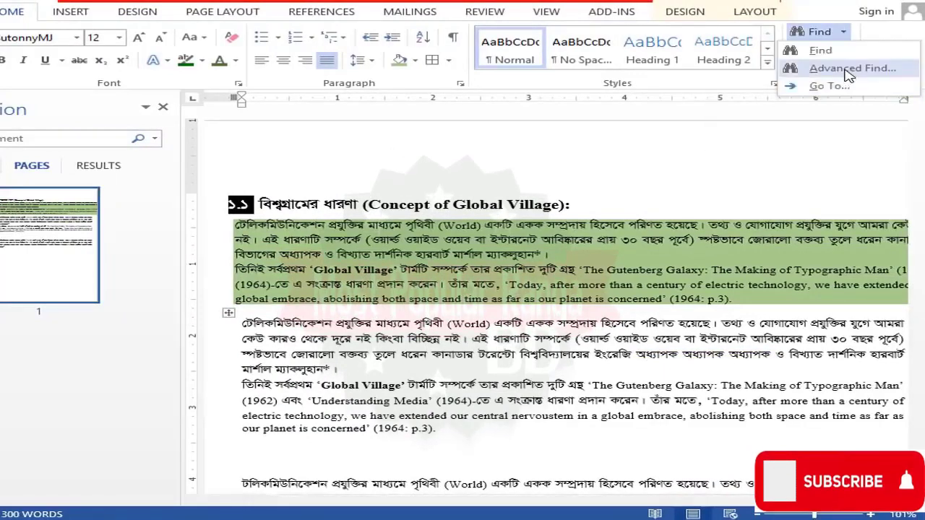
left_click(850, 69)
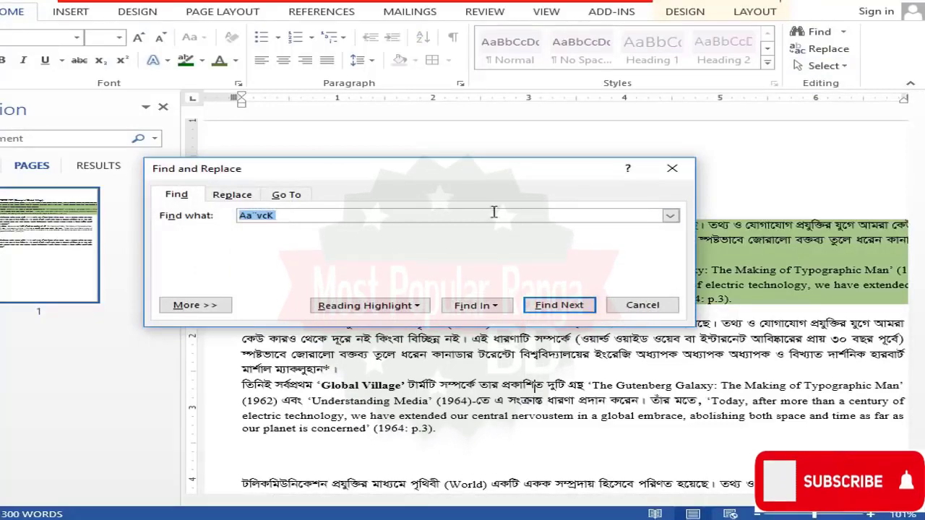
left_click(209, 305)
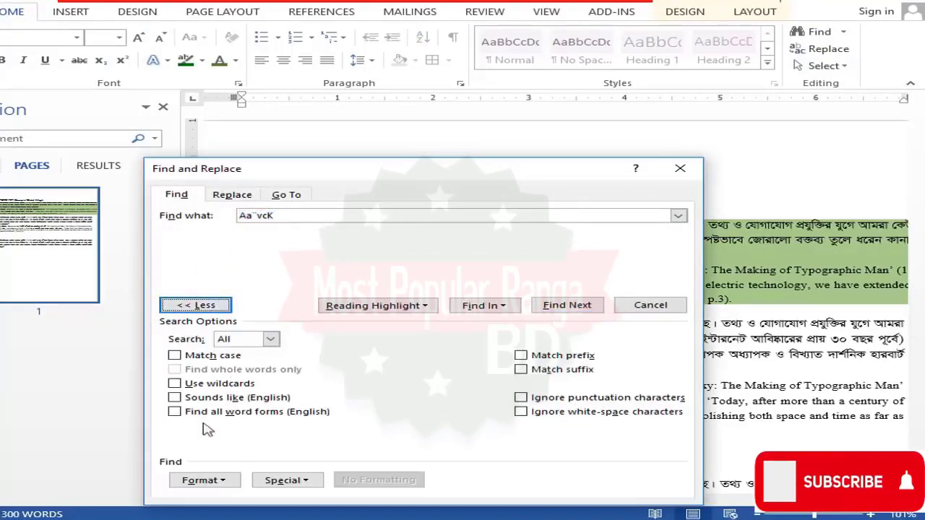
left_click(205, 480)
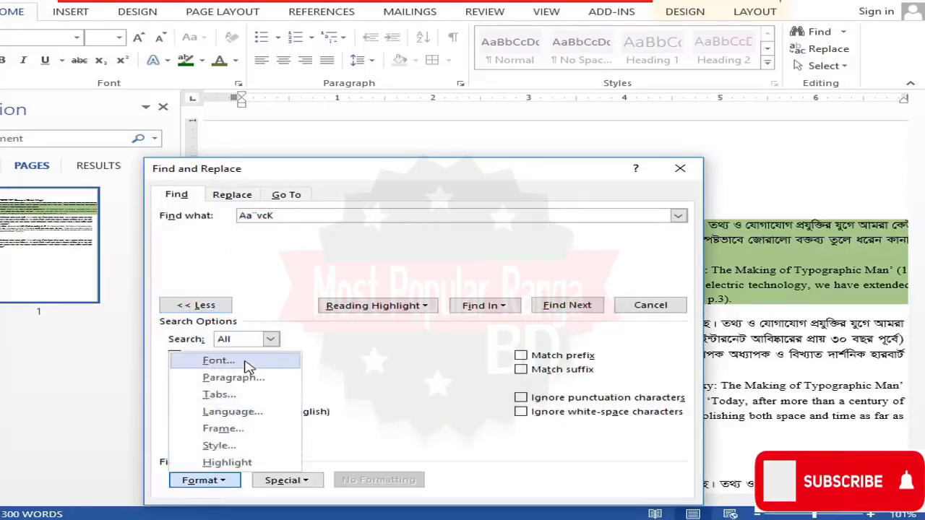
left_click(219, 359)
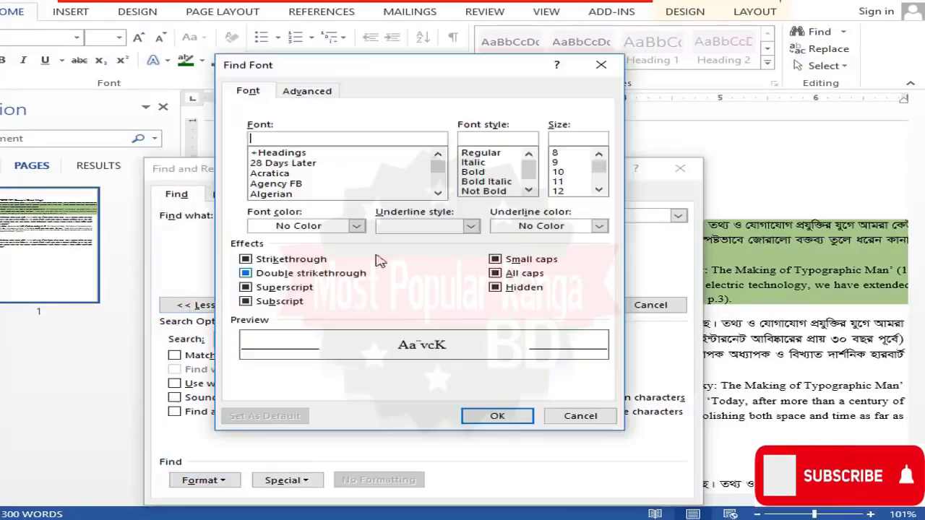
Try Century Gothic, Bold, size 10 as the font criteria for the search, and cancel without applying them.
left_click(300, 164)
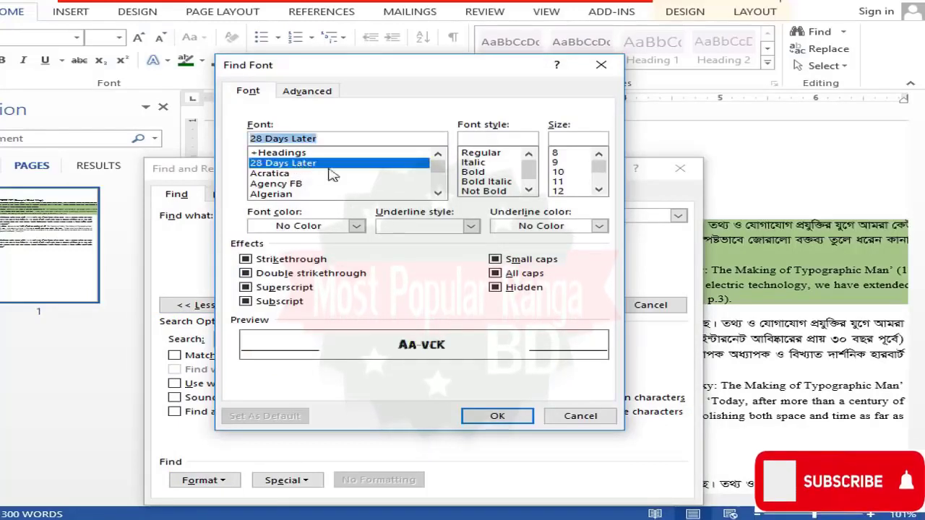
scroll(343, 194, "down", 5)
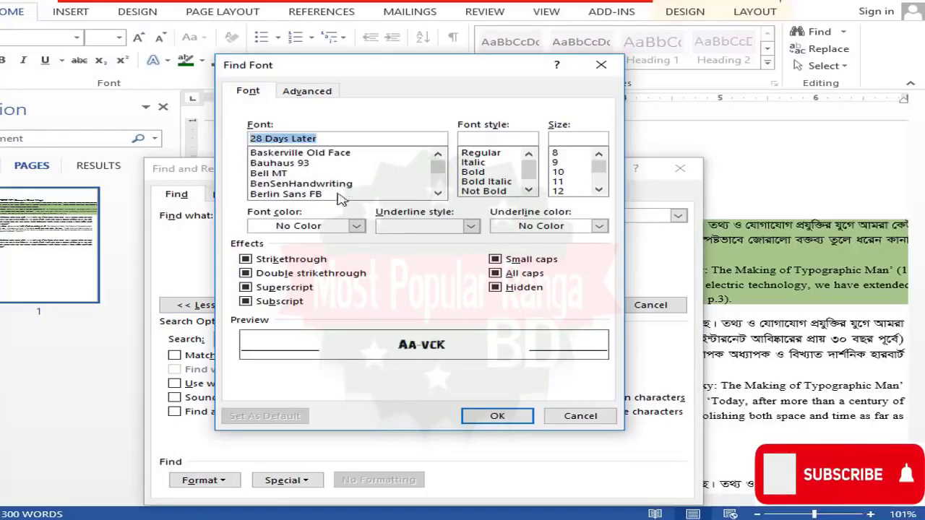
scroll(351, 181, "down", 10)
left_click(313, 153)
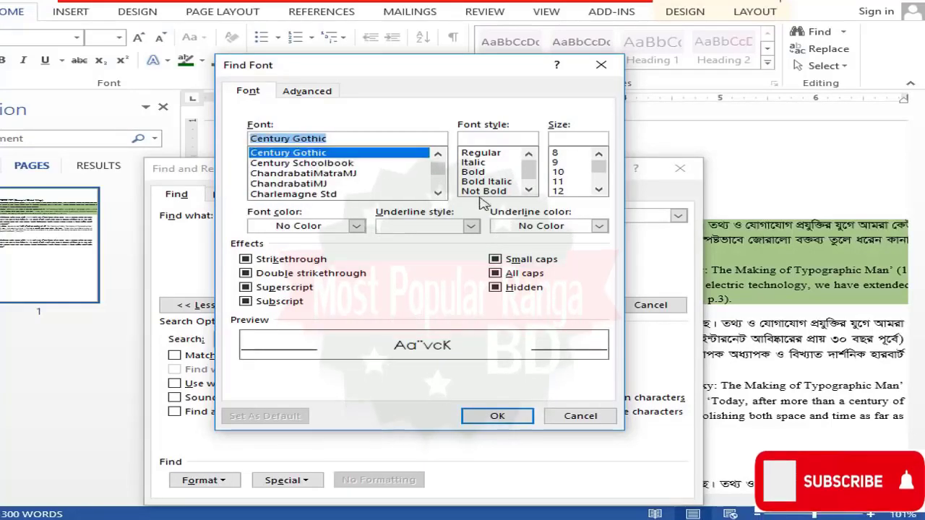
left_click(480, 173)
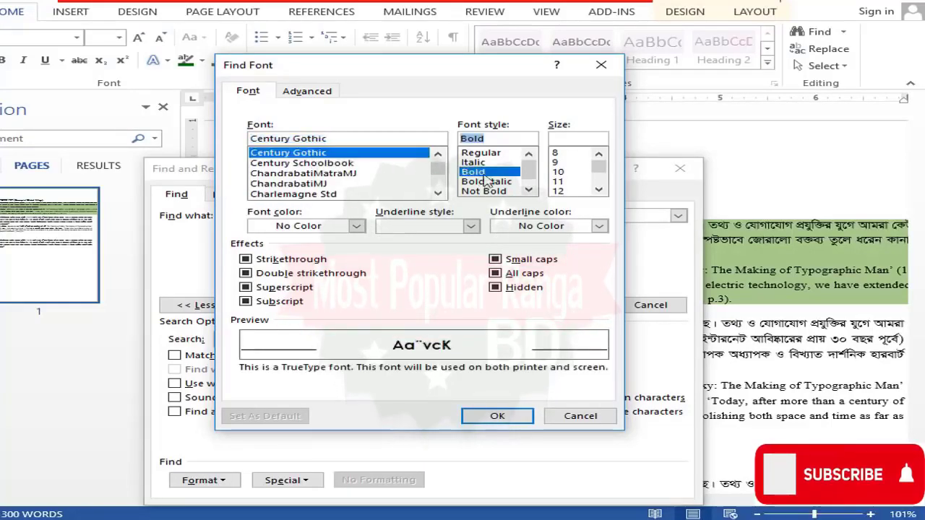
left_click(563, 173)
mouse_move(437, 168)
left_mouse_down()
mouse_move(438, 190)
mouse_move(442, 158)
left_mouse_up()
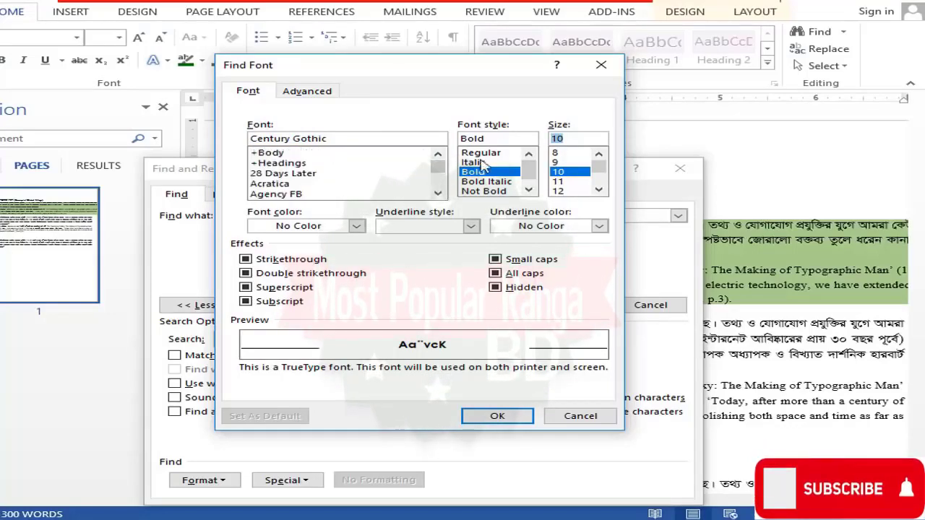
left_click(580, 416)
left_click(650, 305)
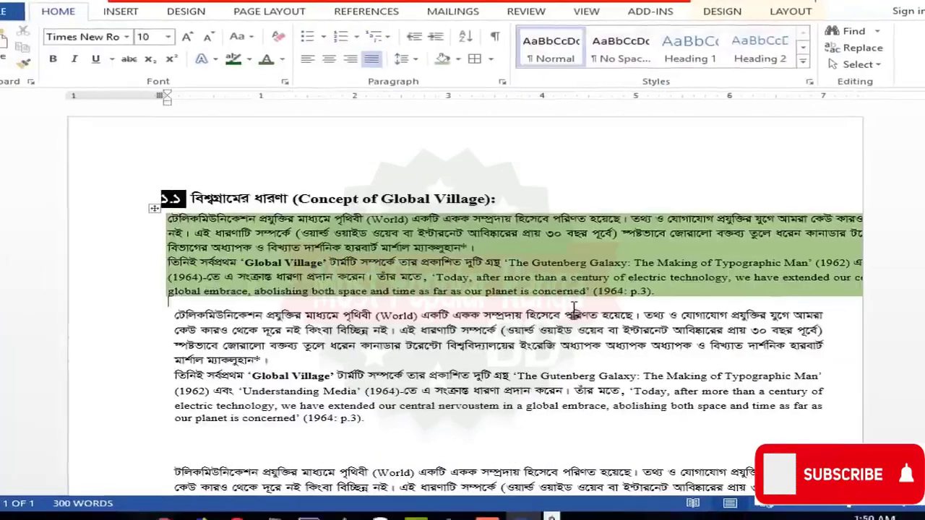
Open the document search and close it, and open and close the Replace dialog.
key("ctrl+f")
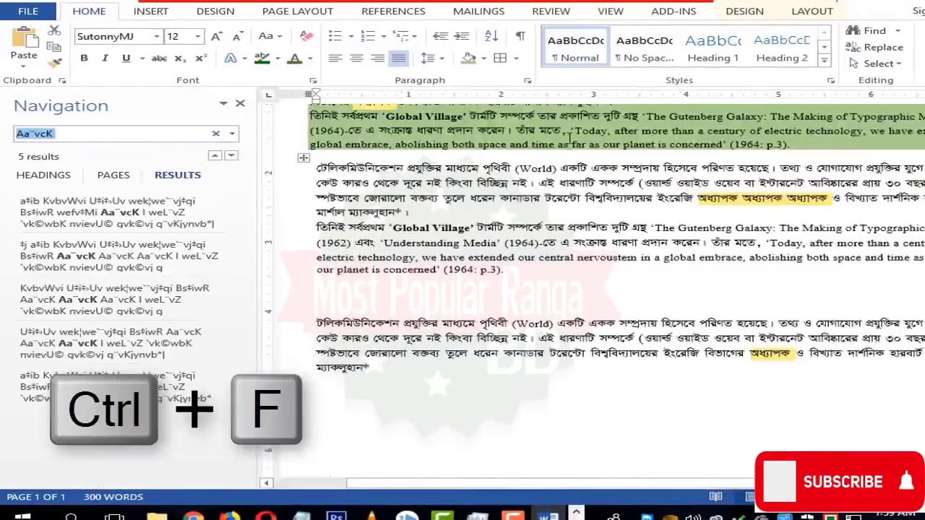
left_click(239, 104)
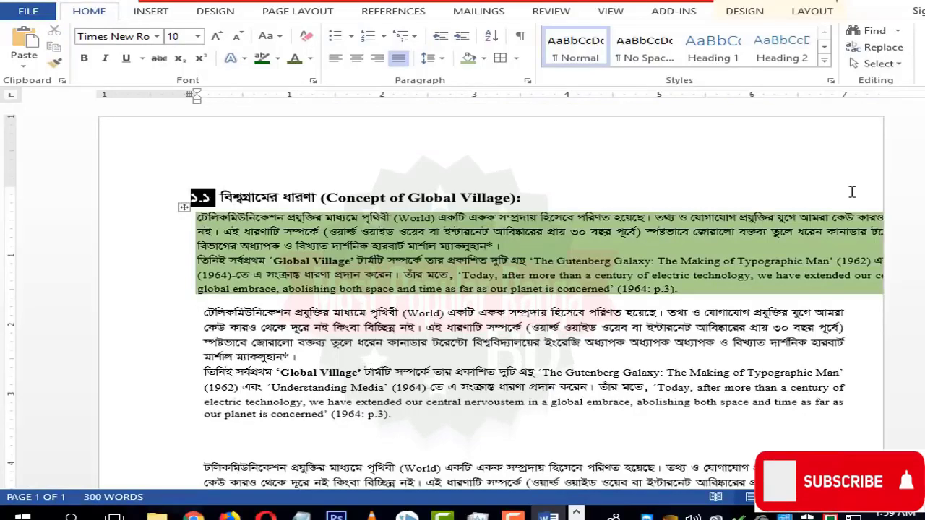
key("ctrl+h")
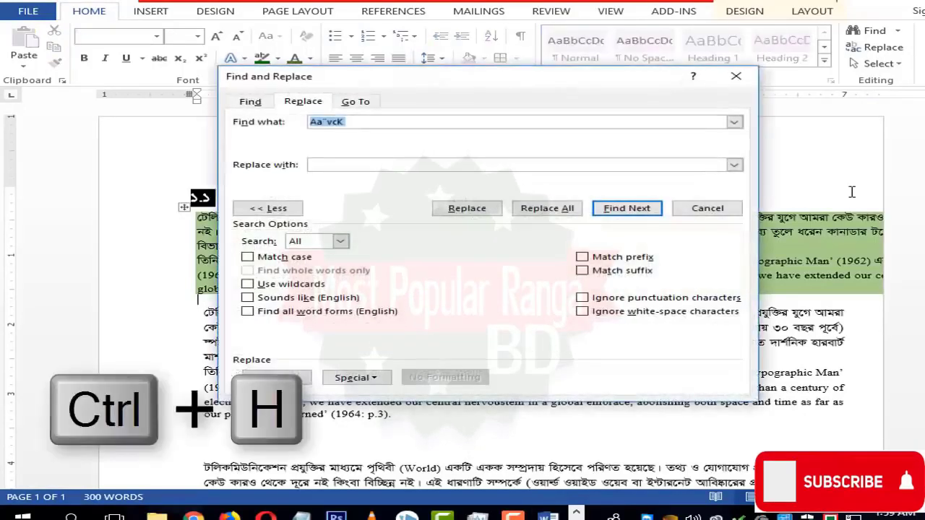
left_click(736, 78)
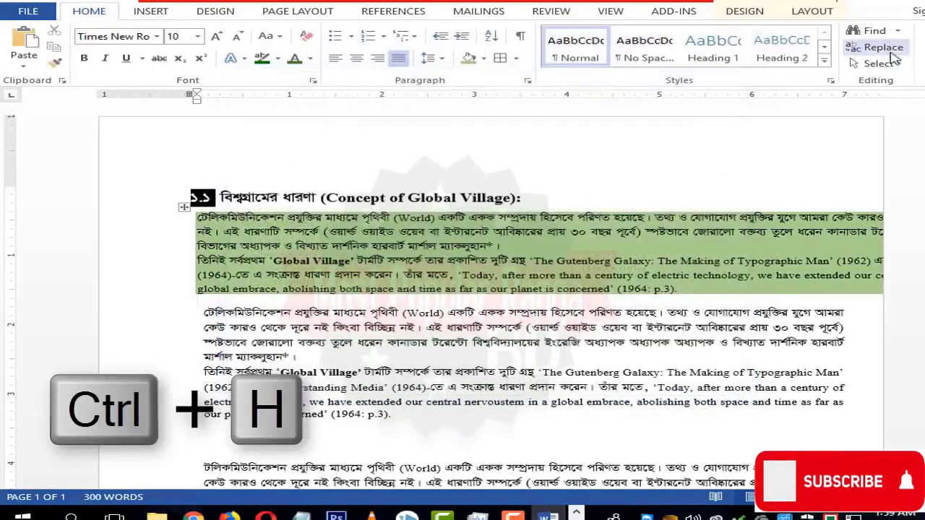
Reopen Replace, clear the search term and move the dialog aside to uncover part of the document.
left_click(883, 50)
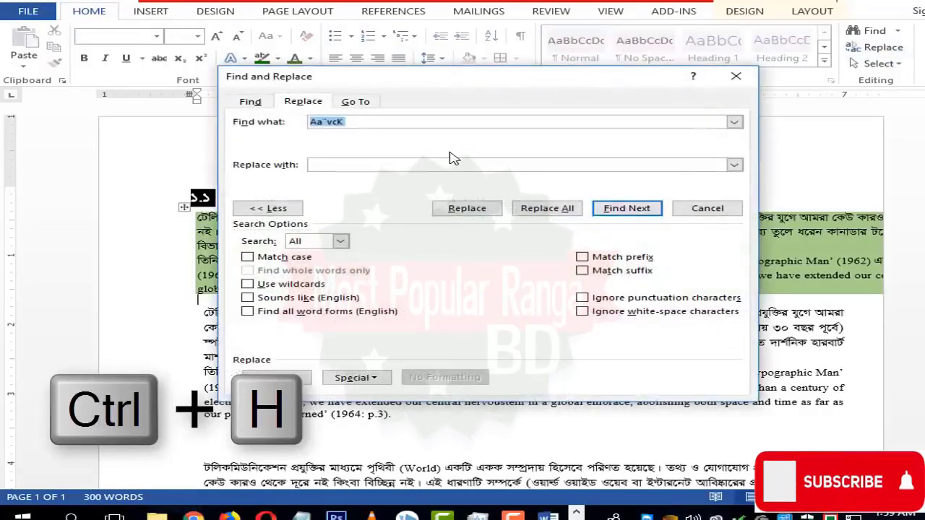
key("BackSpace")
left_click_drag(564, 88, 394, 107)
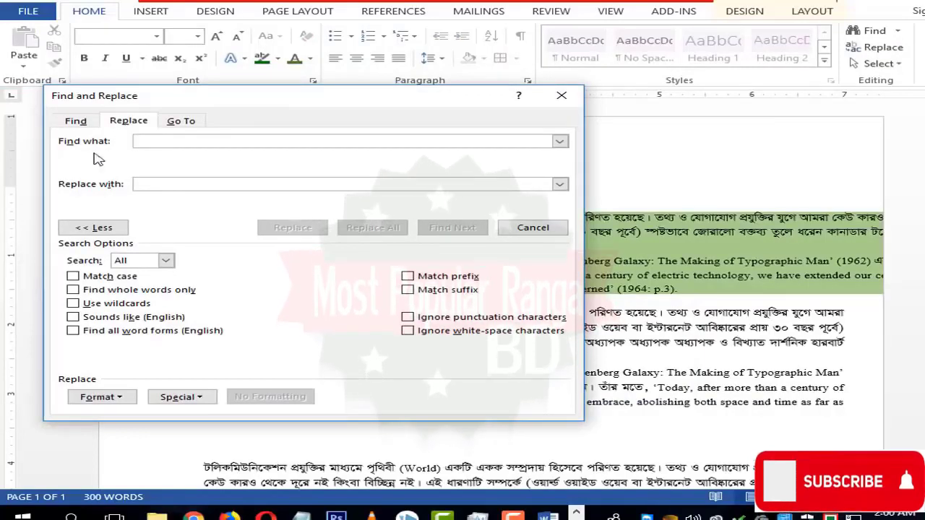
left_click(76, 121)
left_click(128, 123)
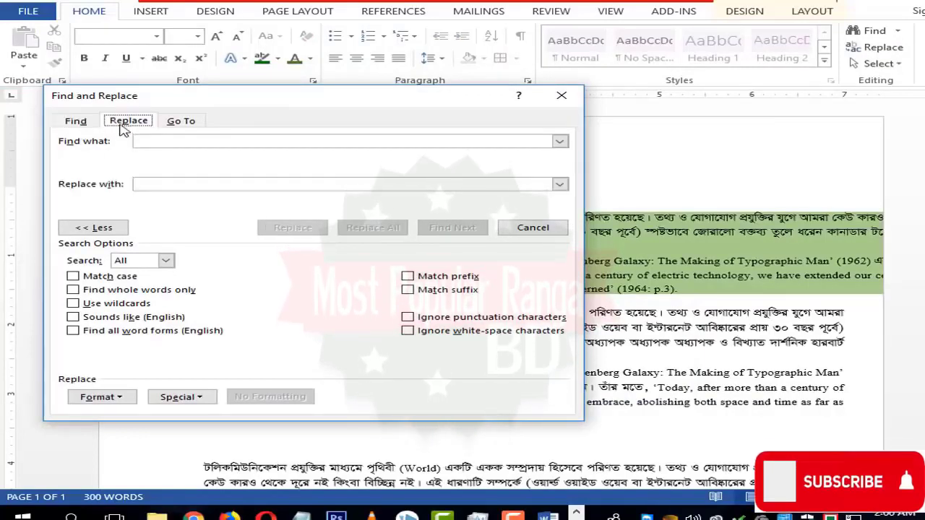
Set the text to find as "the" and the replacement text as "me".
left_click(185, 140)
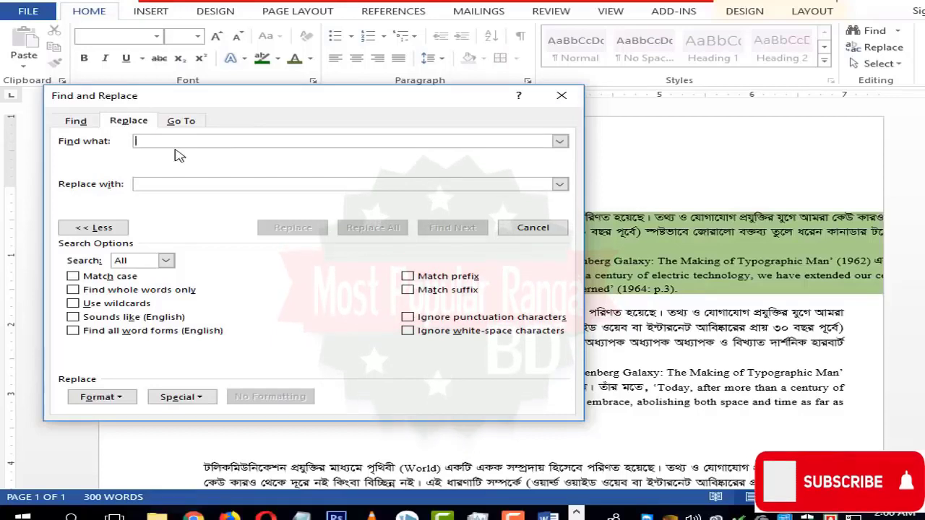
type("tehe")
key("BackSpace")
type("e")
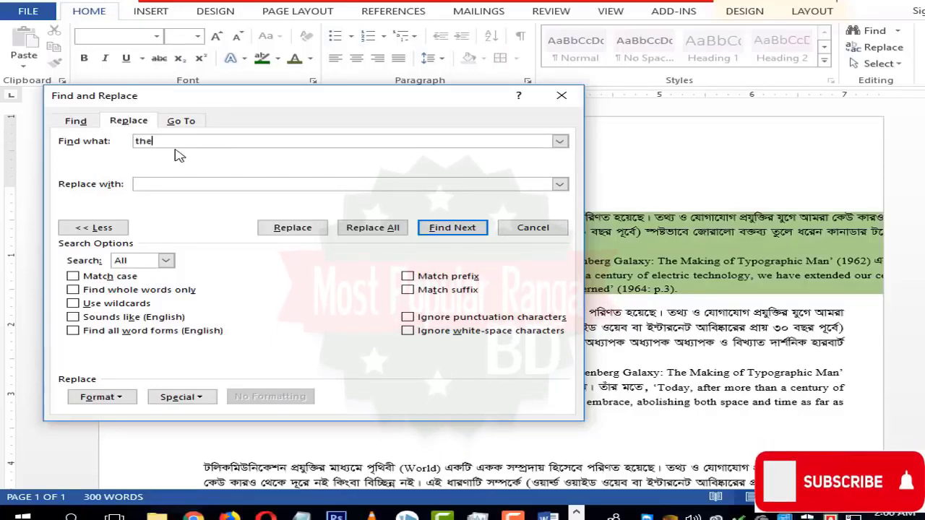
left_click_drag(403, 102, 355, 87)
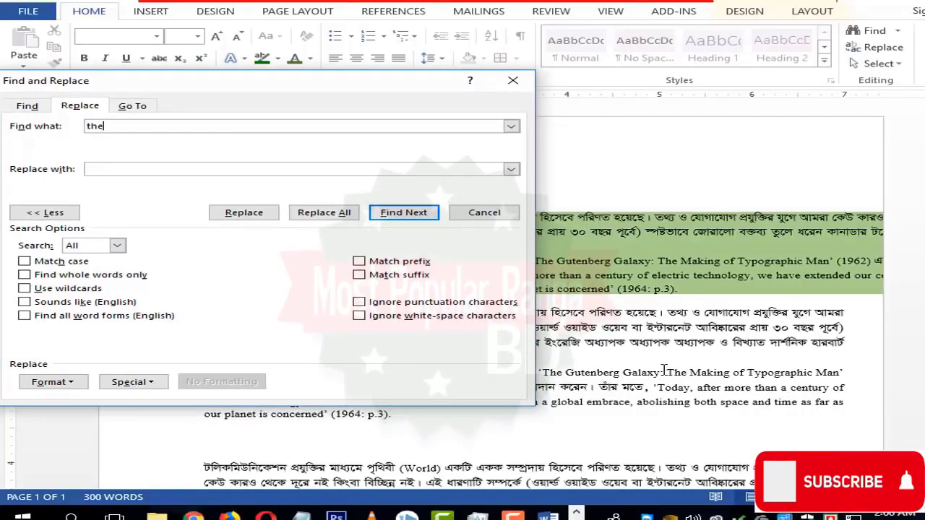
left_click(122, 173)
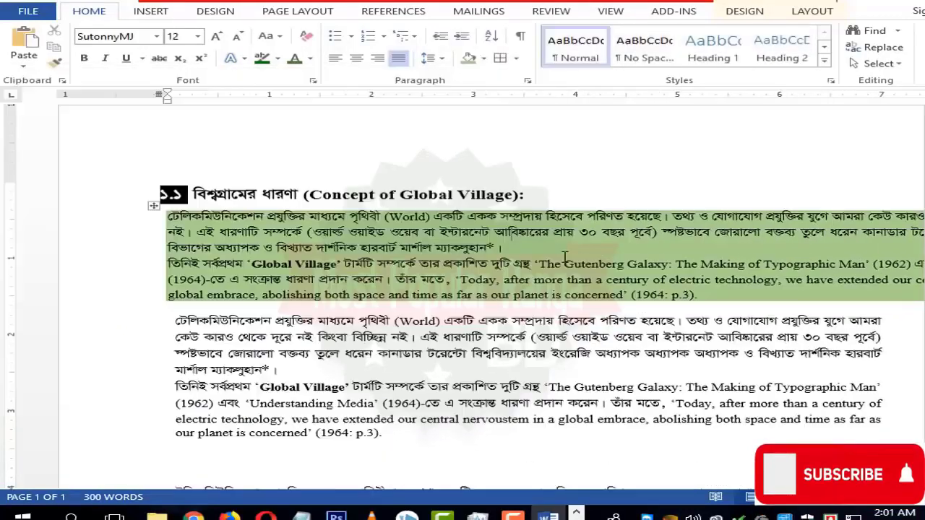
Reopen Replace with "the" and "me" as its terms and locate the first occurrence in the green paragraph.
key("ctrl+h")
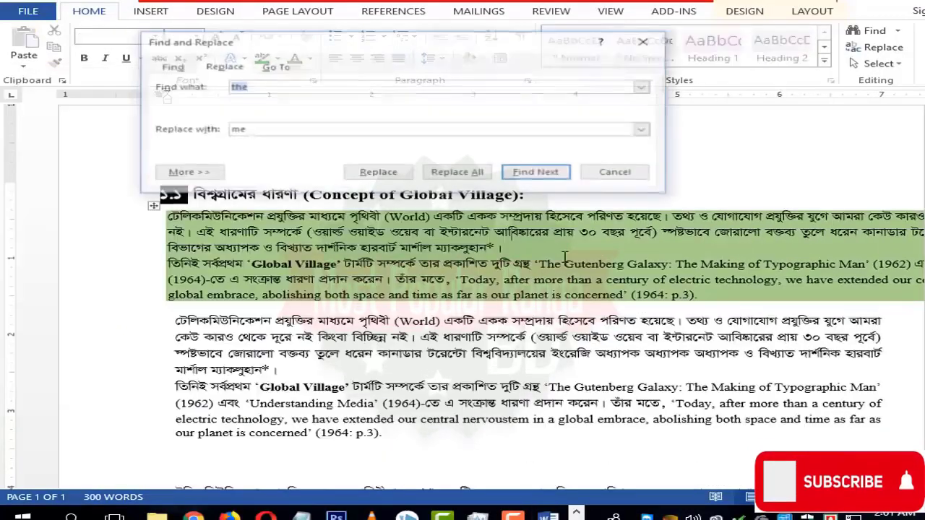
left_click(287, 84)
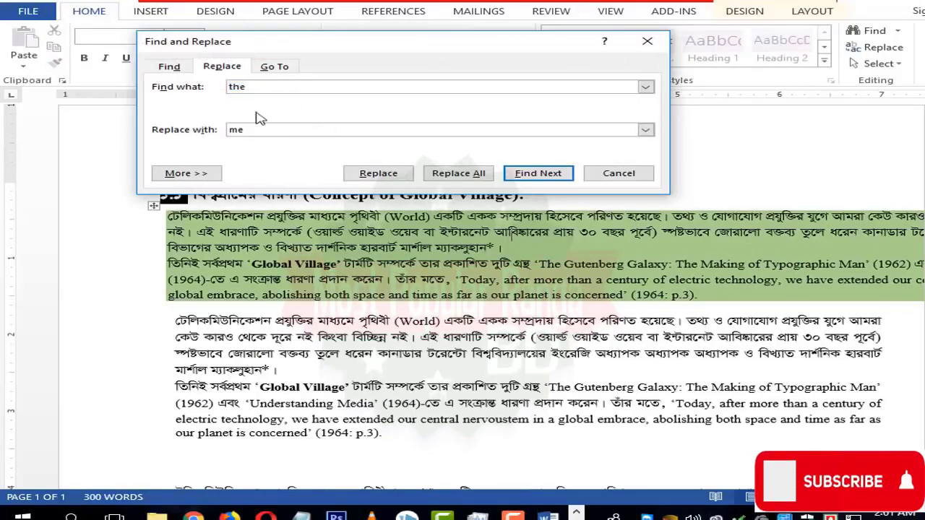
left_click(262, 89)
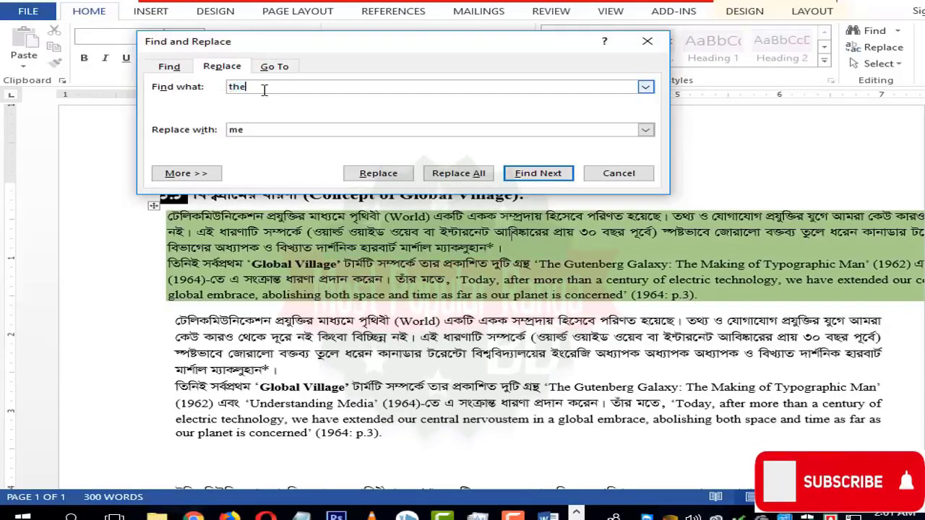
left_click_drag(267, 129, 233, 129)
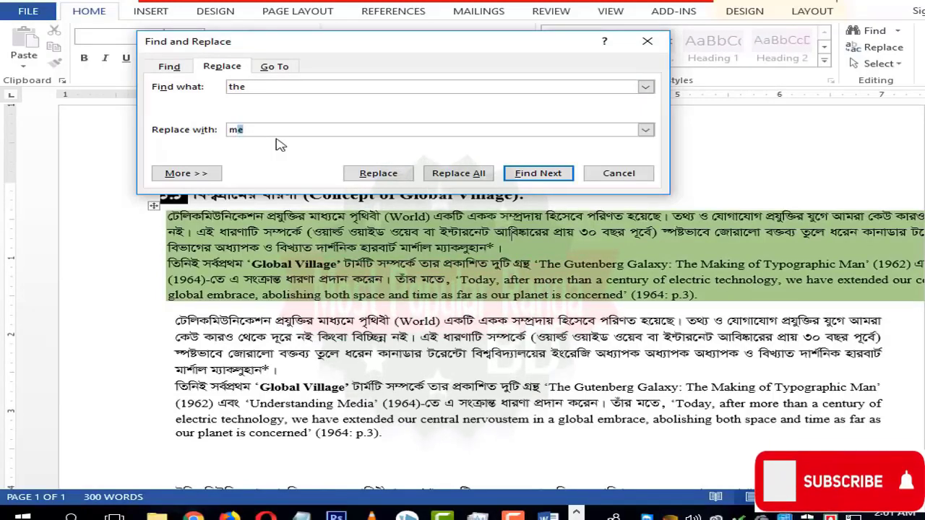
left_click(378, 176)
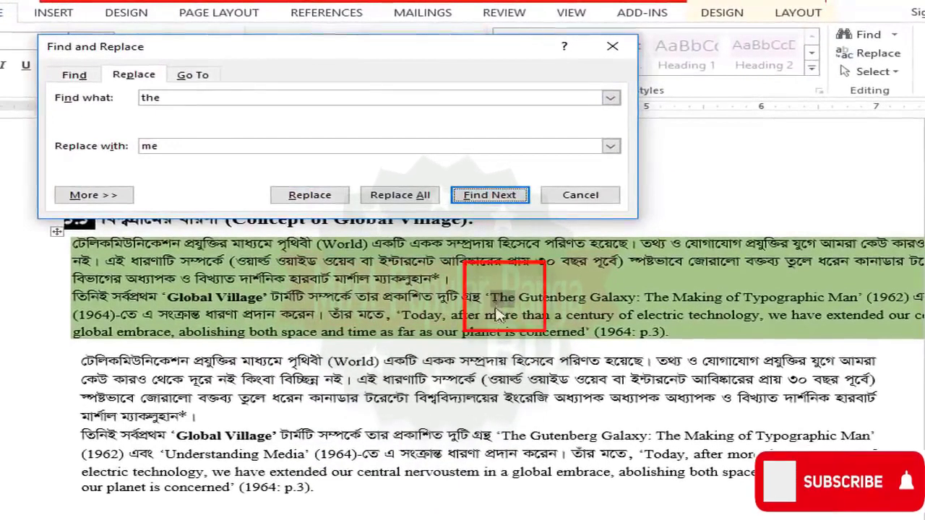
Replace "The" with "me" one at a time, twice in the green paragraph and before "Gutenberg" in the paragraph below.
left_click(309, 197)
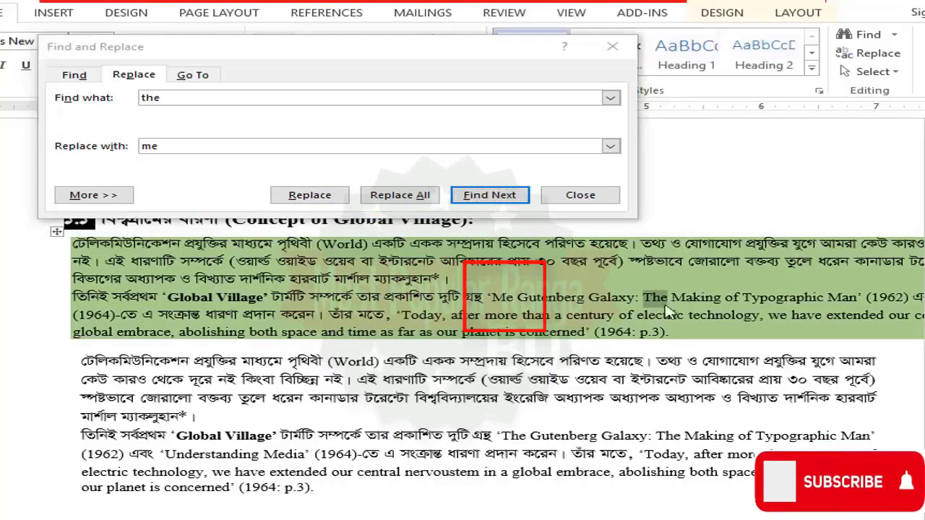
left_click(230, 176)
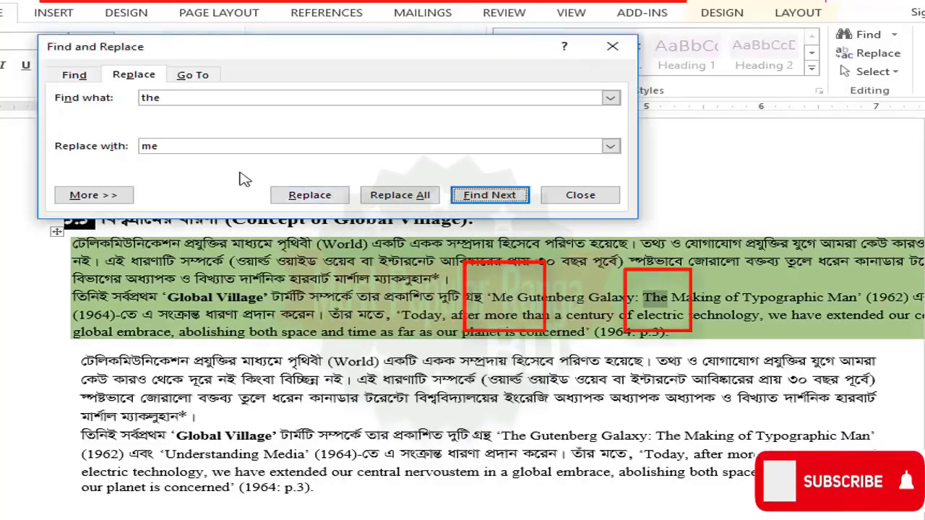
left_click(309, 197)
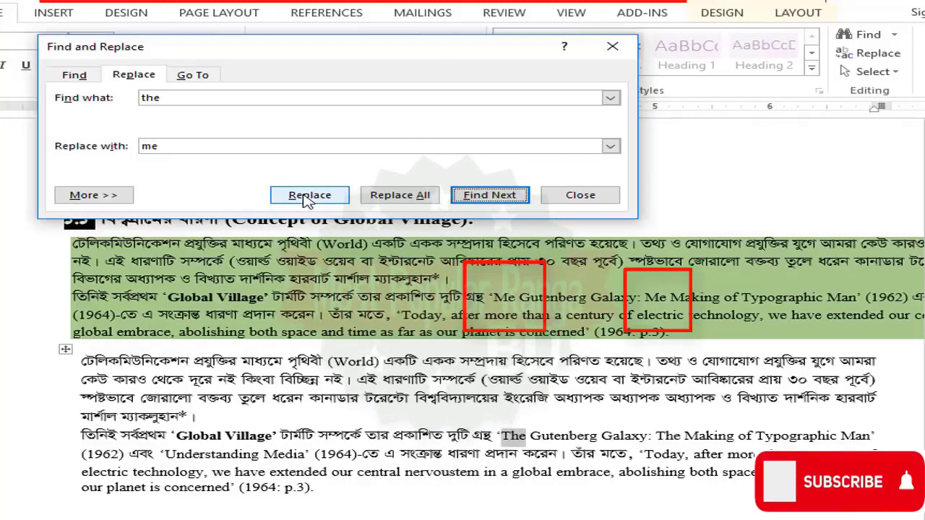
left_click(303, 200)
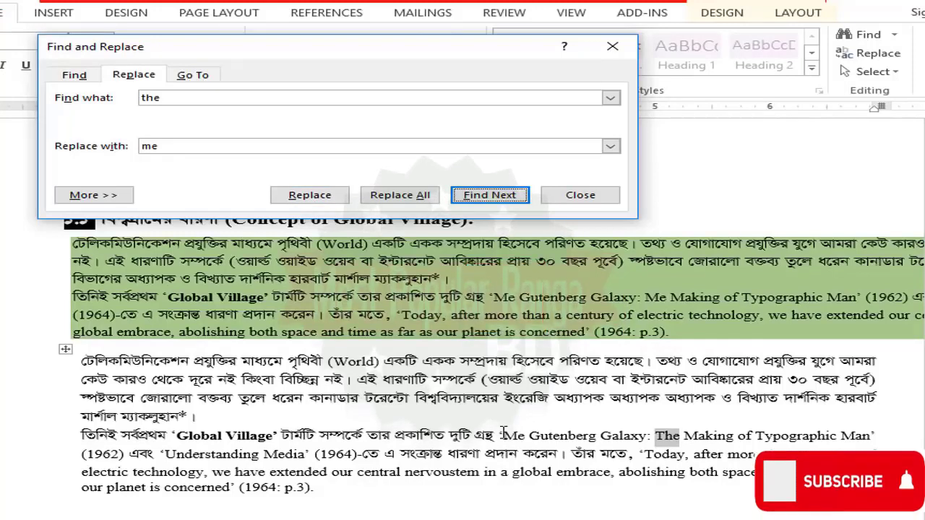
Clear both the search term and the replacement term.
left_click(191, 98)
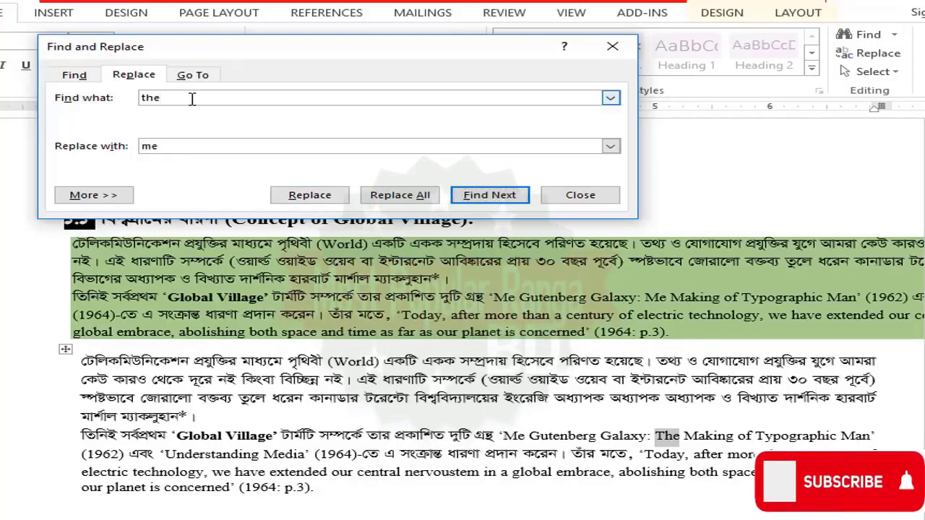
key("BackSpace")
key("BackSpace")
key("BackSpace")
left_click(205, 145)
key("BackSpace")
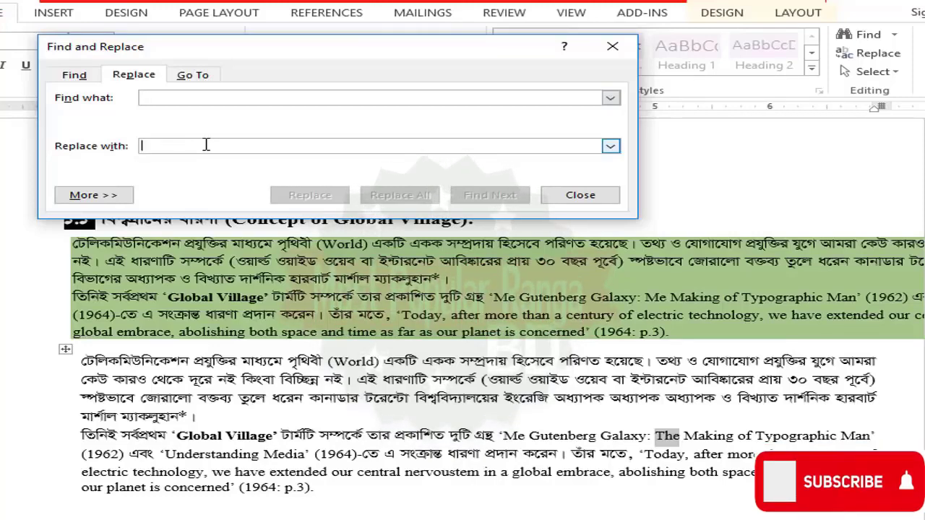
Copy the word "তথ্য" from the green paragraph and paste it as the text to find.
double_click(656, 245)
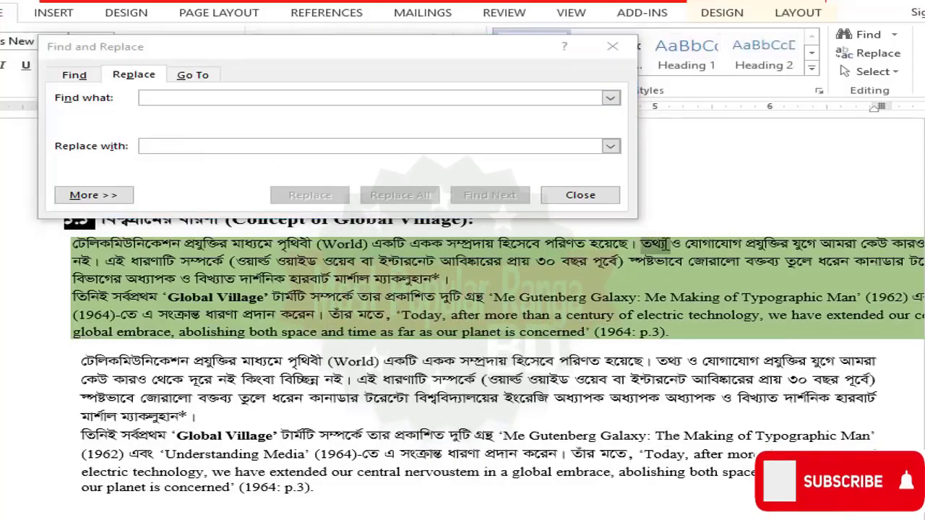
right_click(659, 249)
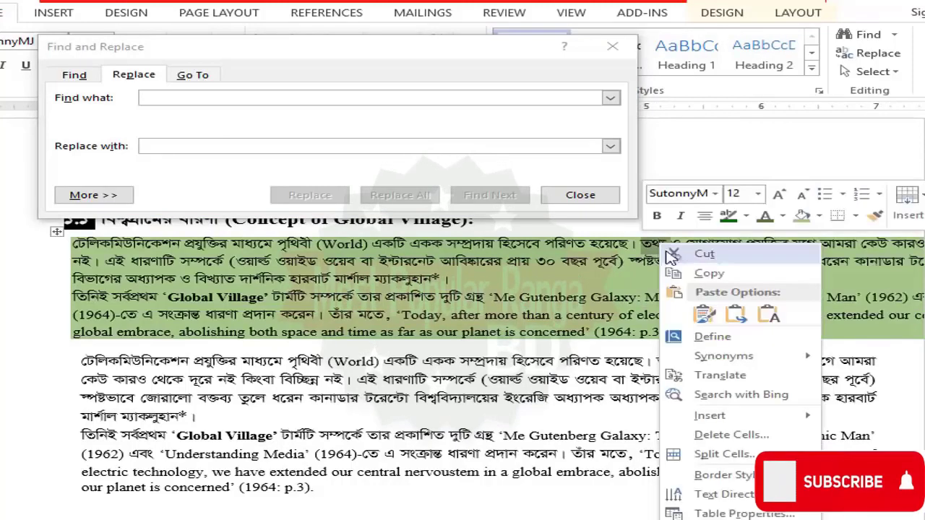
left_click(710, 272)
left_click(182, 97)
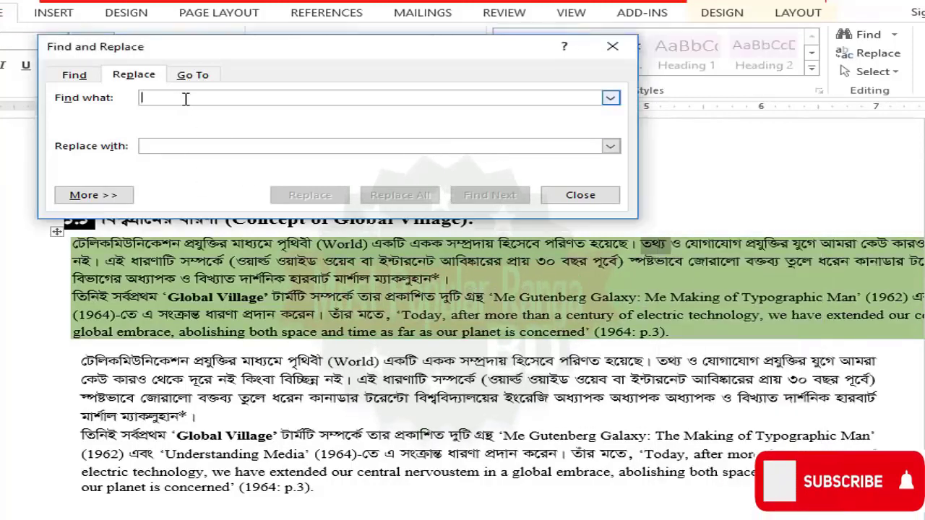
right_click(186, 97)
left_click(238, 147)
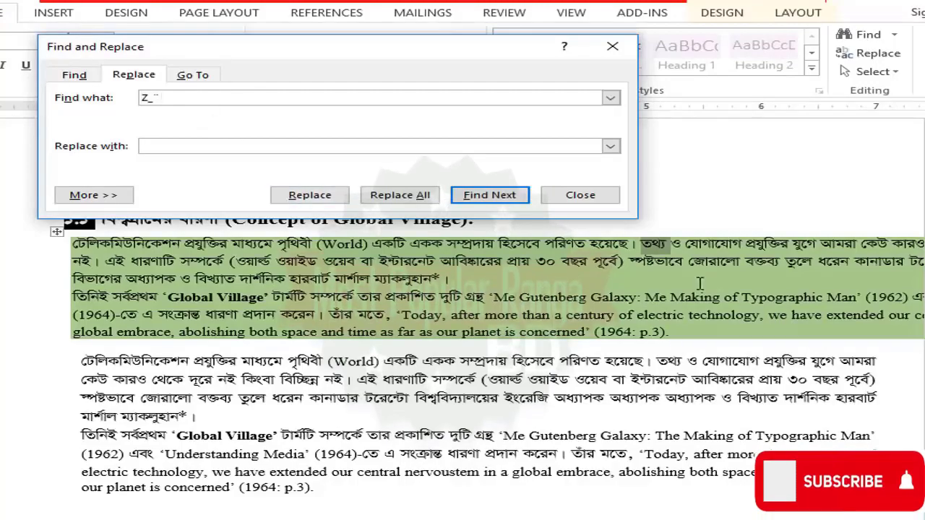
Copy the word "যুগে" from the green paragraph and paste it as the replacement text.
left_click(717, 242)
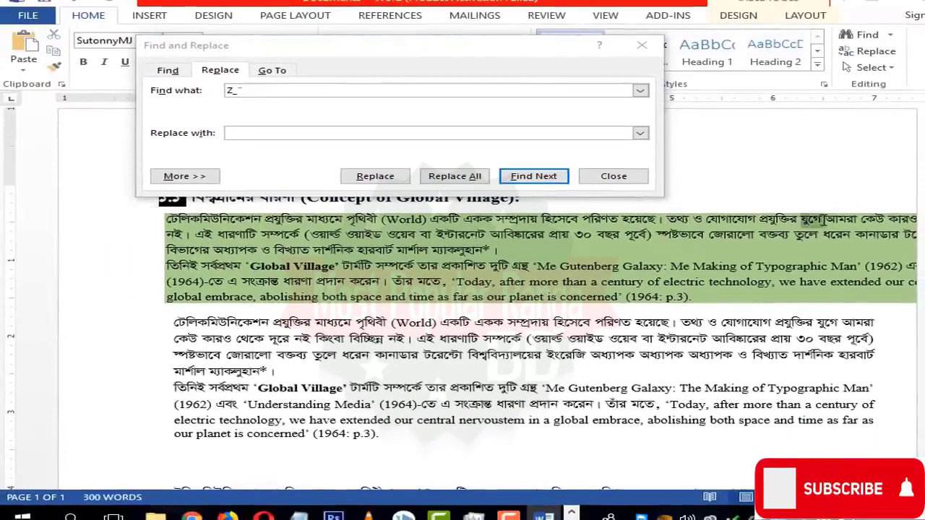
double_click(816, 219)
right_click(817, 219)
left_click(824, 244)
left_click(305, 131)
right_click(303, 132)
left_click(351, 172)
left_click(270, 91)
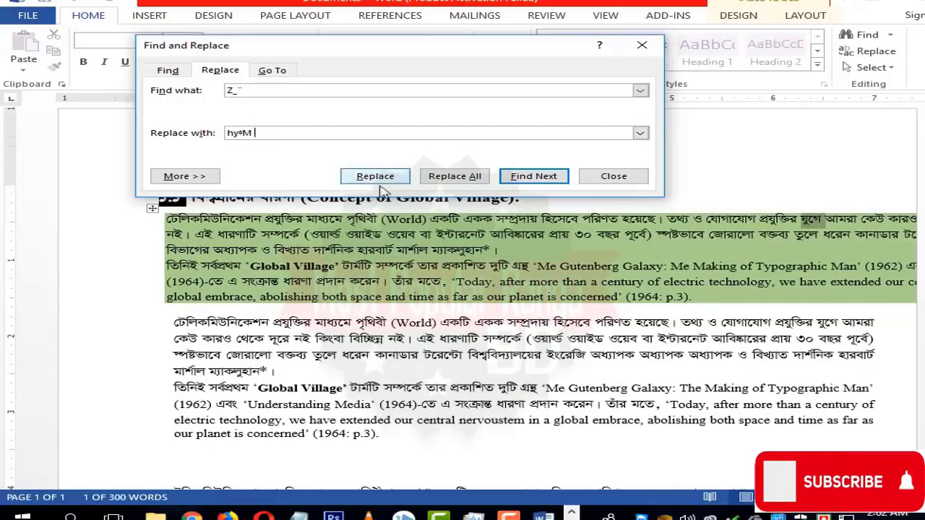
Try to replace "তথ্য" in the green paragraph with the pasted replacement text, searching from the paragraph's beginning.
left_click(192, 225)
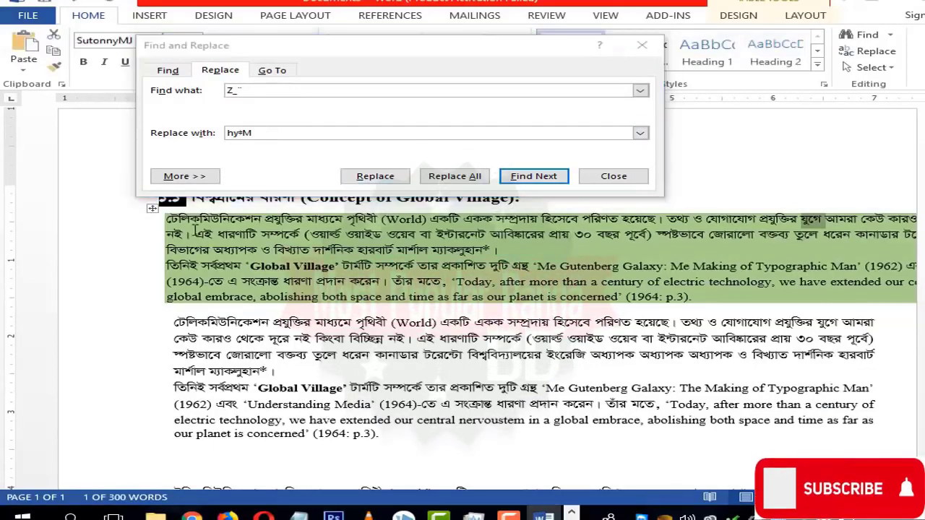
left_click(378, 176)
left_click(680, 226)
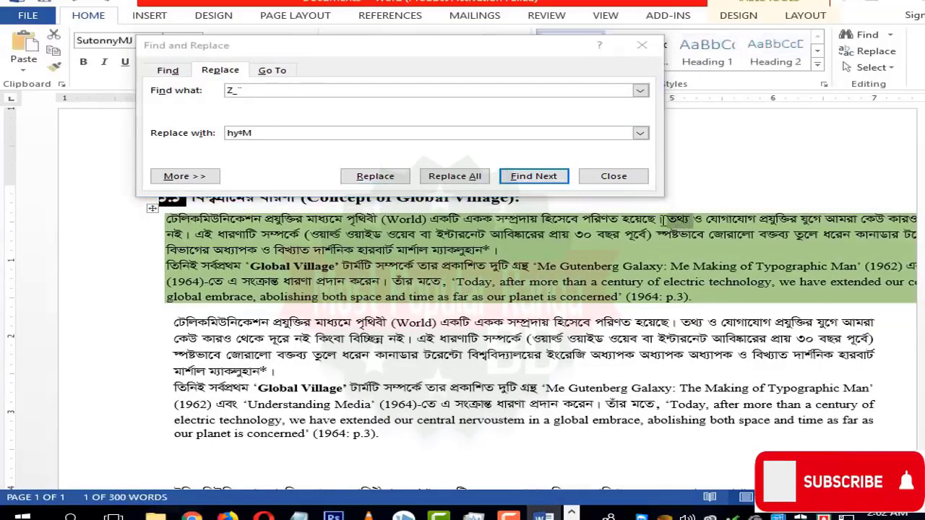
left_click(376, 176)
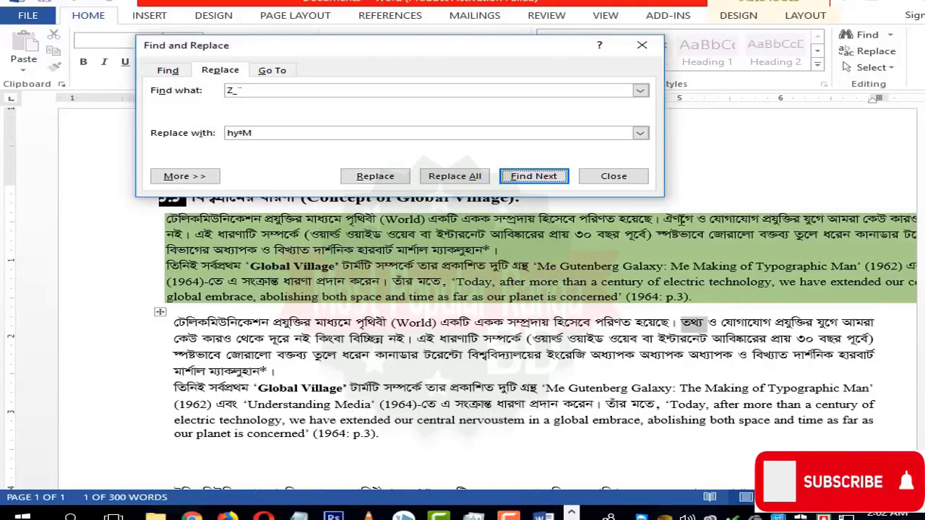
Set the font formatting of the replacement text to SutonnyMJ.
left_click(682, 220)
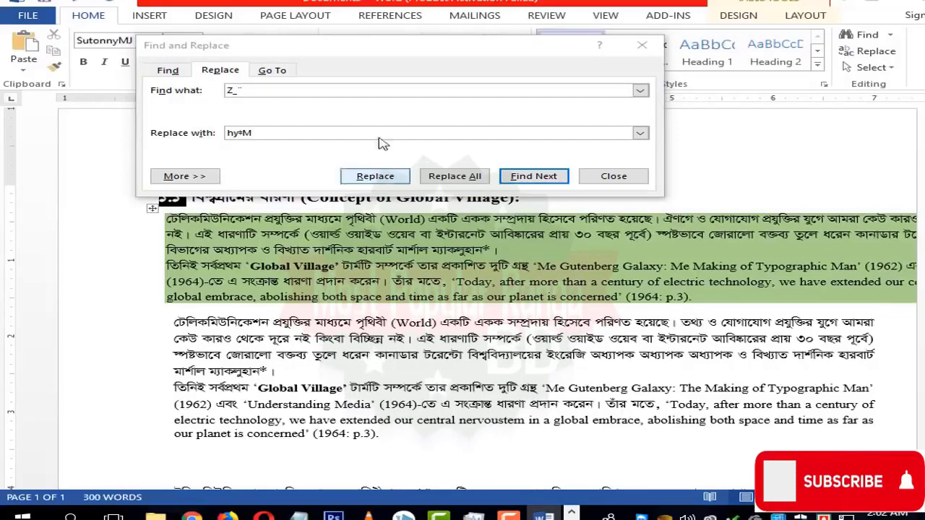
left_click(280, 131)
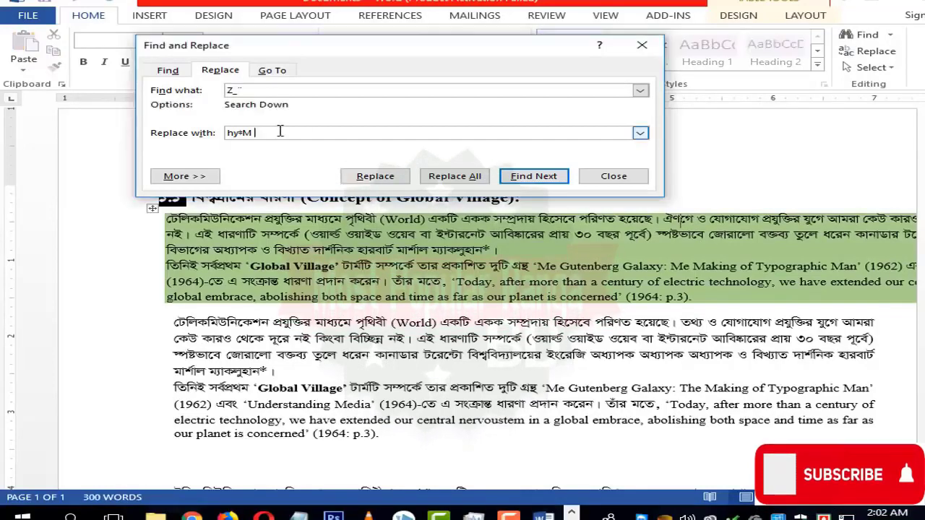
left_click(211, 179)
left_click(192, 344)
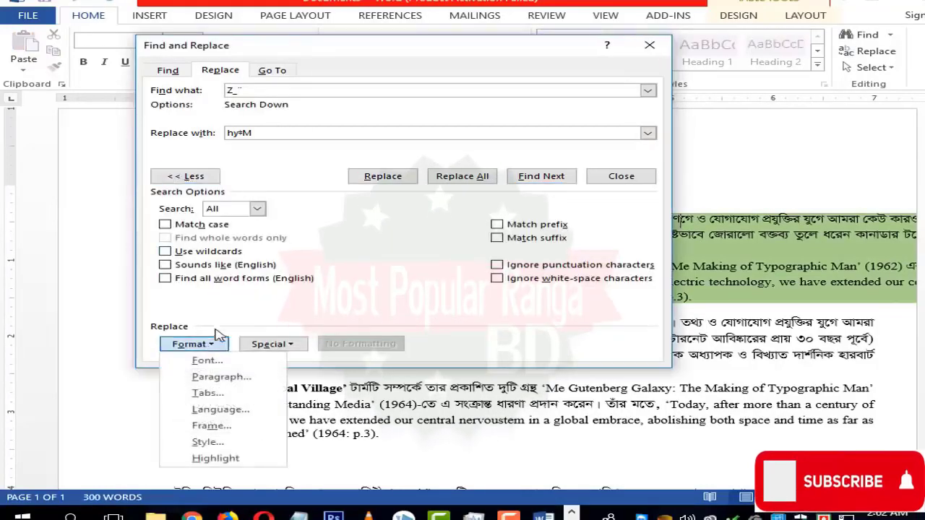
left_click(198, 361)
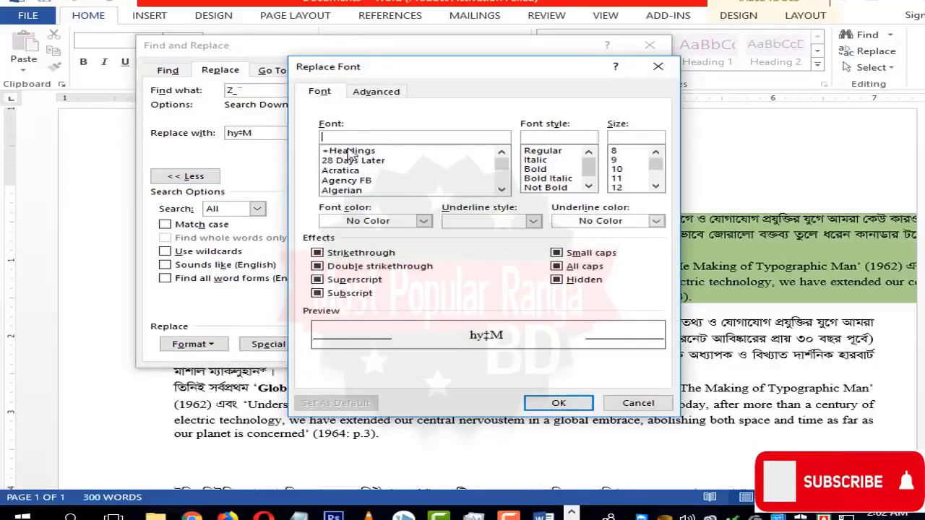
type("s")
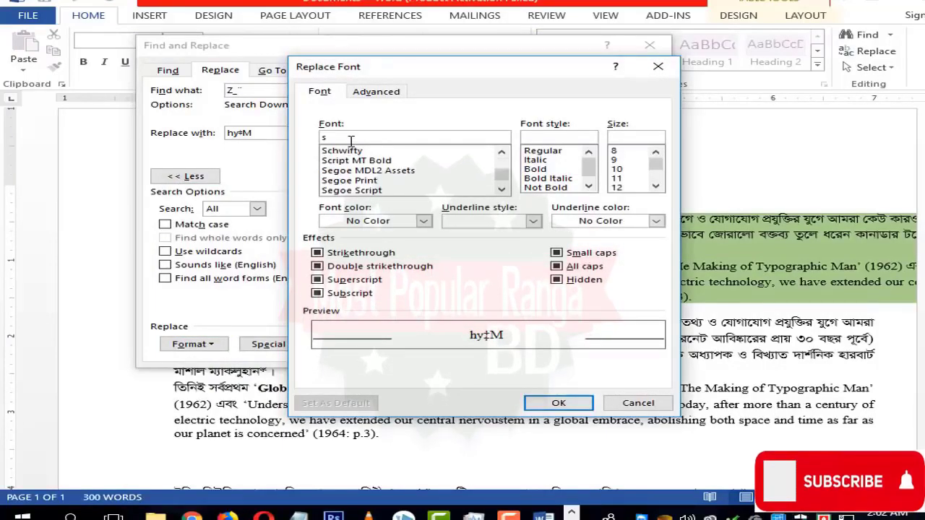
type("u")
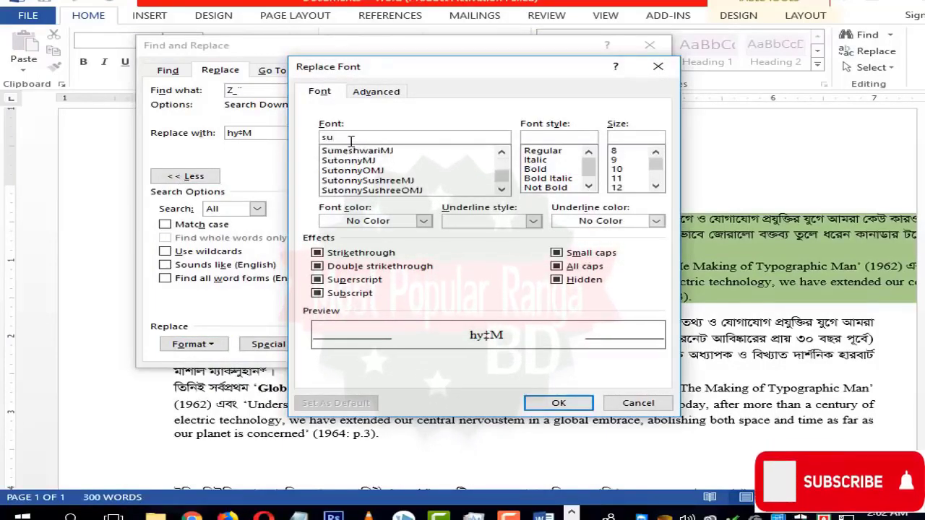
left_click(348, 161)
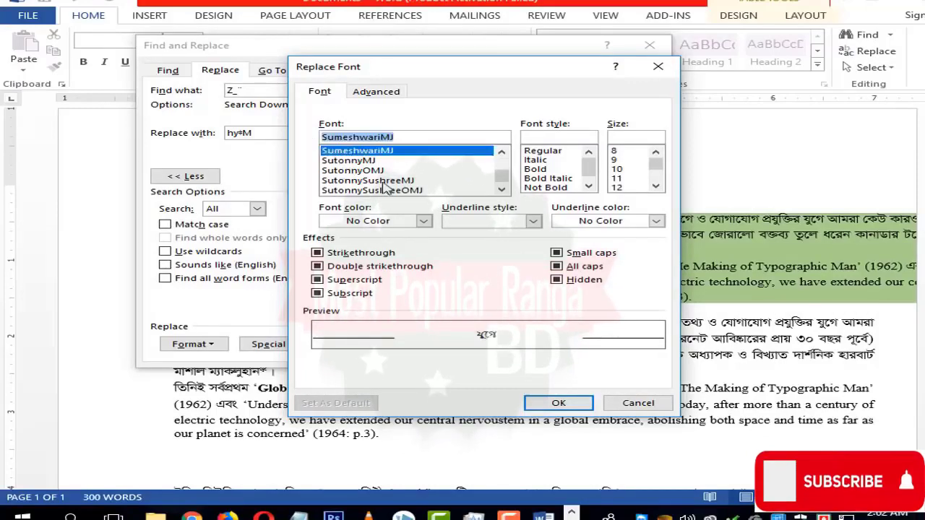
left_click(558, 402)
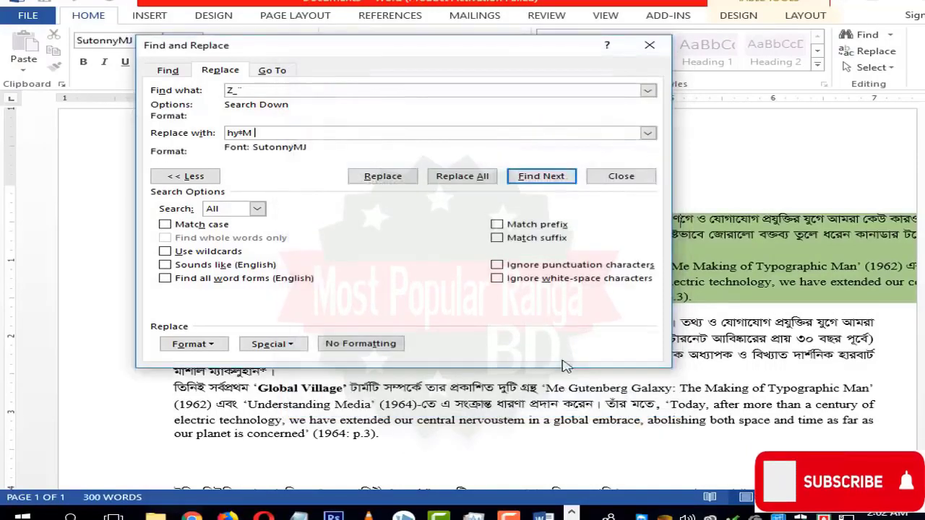
Collapse the extra search options and replace "তথ্য" with the SutonnyMJ-formatted replacement text.
left_click(186, 174)
left_click(318, 167)
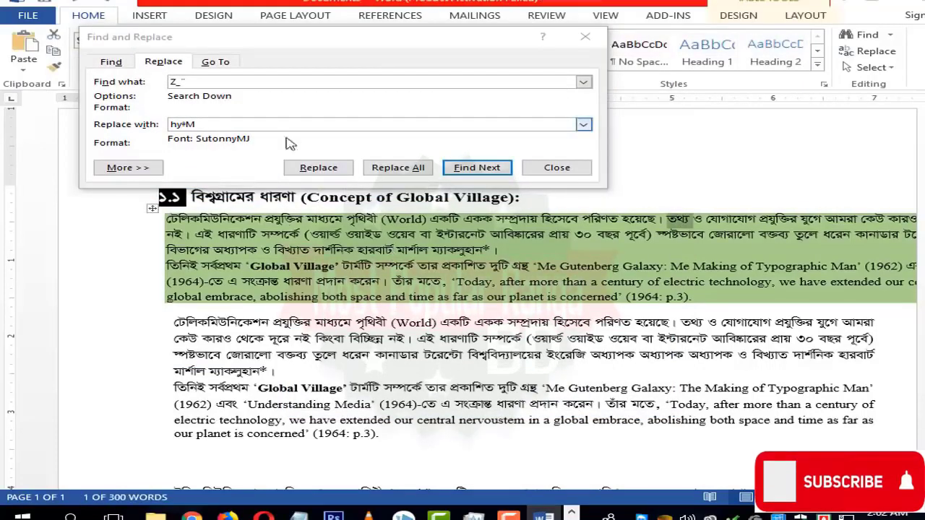
left_click(317, 167)
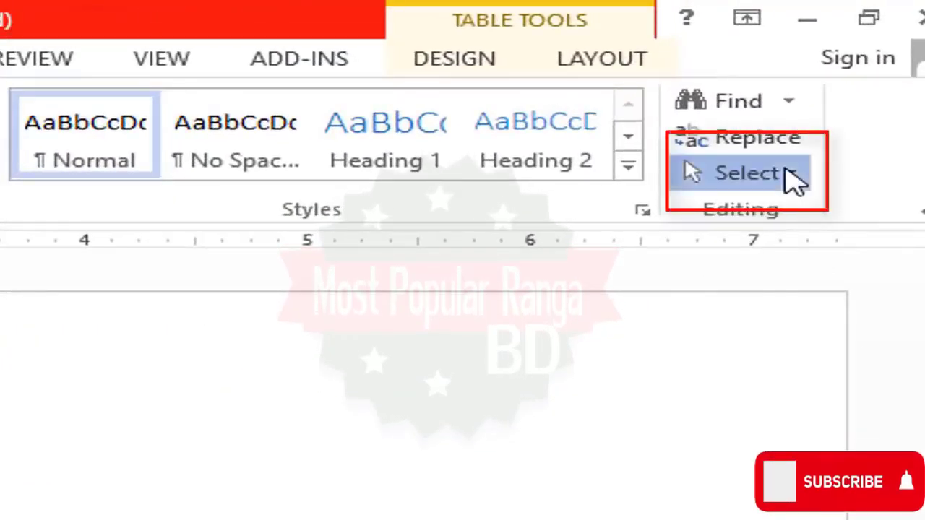
Select the whole document, check the selection's extent, and deselect it by placing the cursor in the blank area below the text.
left_click(791, 174)
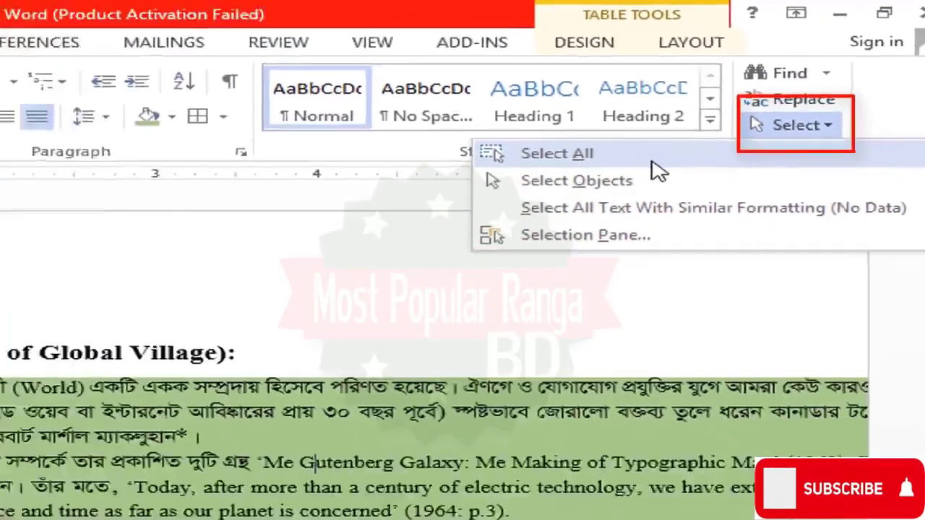
left_click(653, 163)
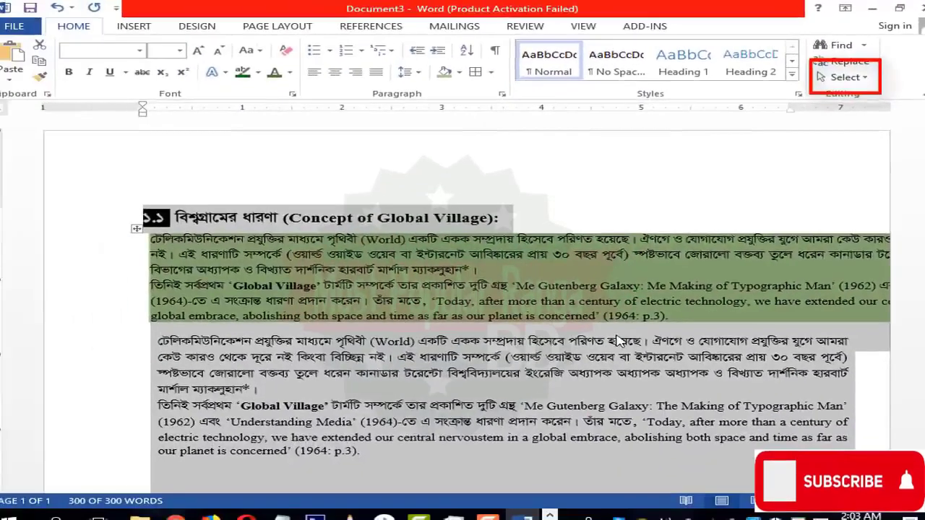
scroll(622, 336, "down", 3)
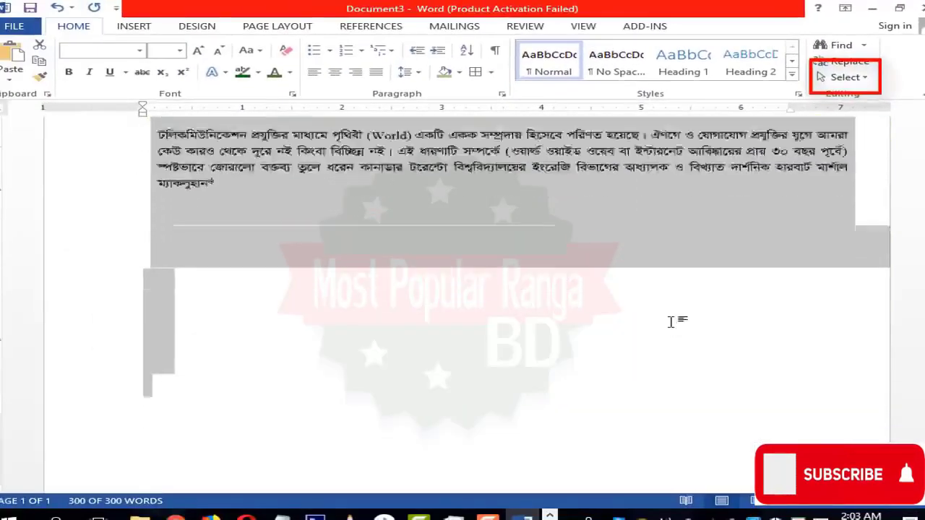
scroll(671, 324, "down", 2)
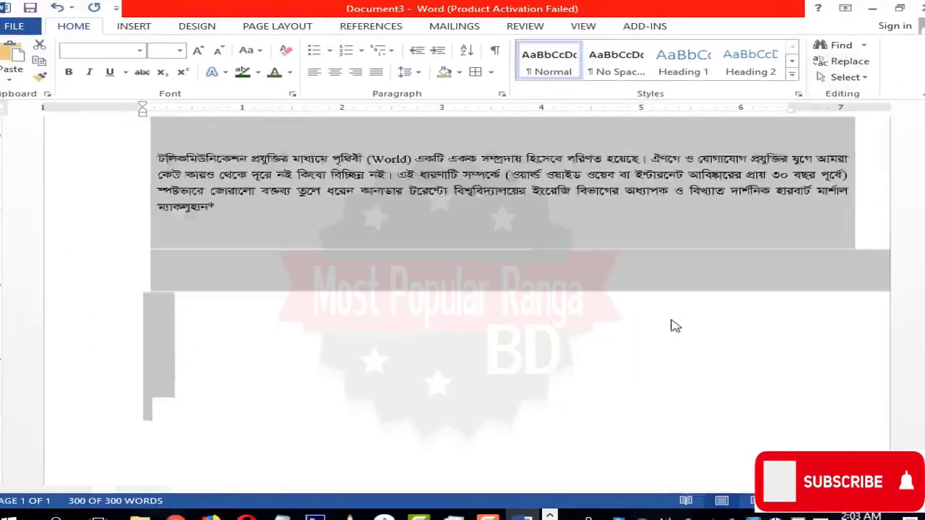
scroll(672, 325, "up", 10)
scroll(473, 353, "down", 5)
left_click(470, 354)
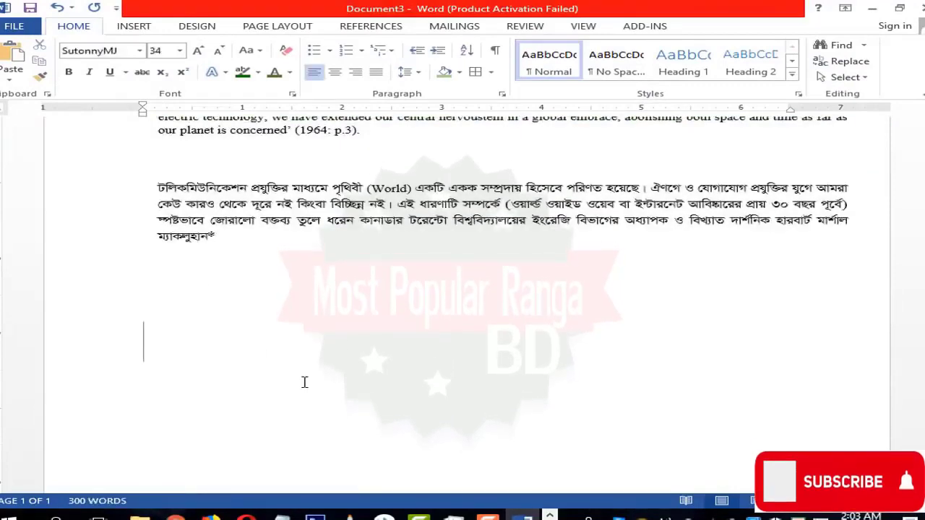
Switch to the Select Objects mode.
scroll(506, 361, "up", 5)
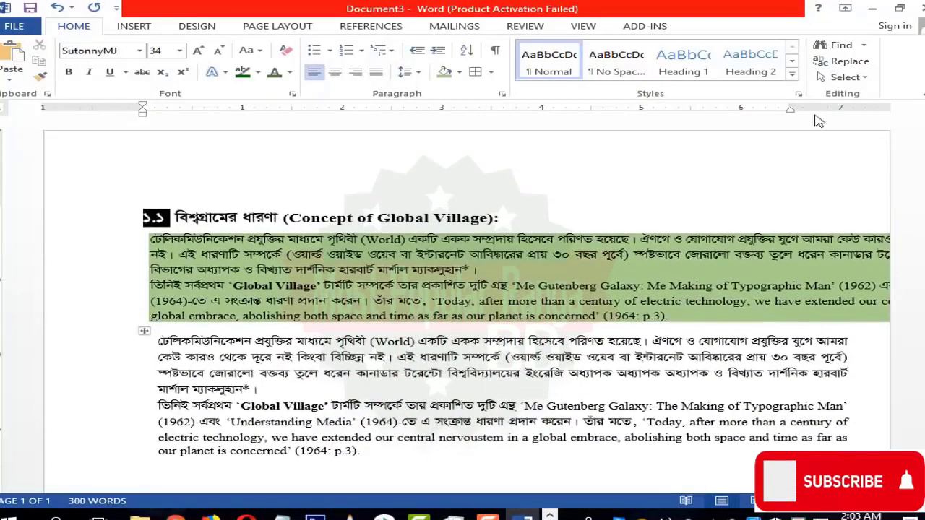
left_click(865, 78)
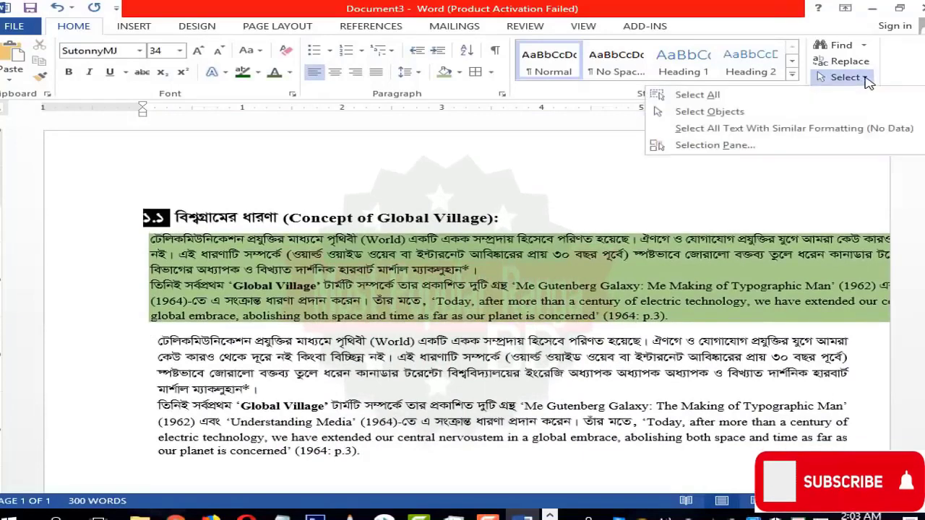
left_click(766, 113)
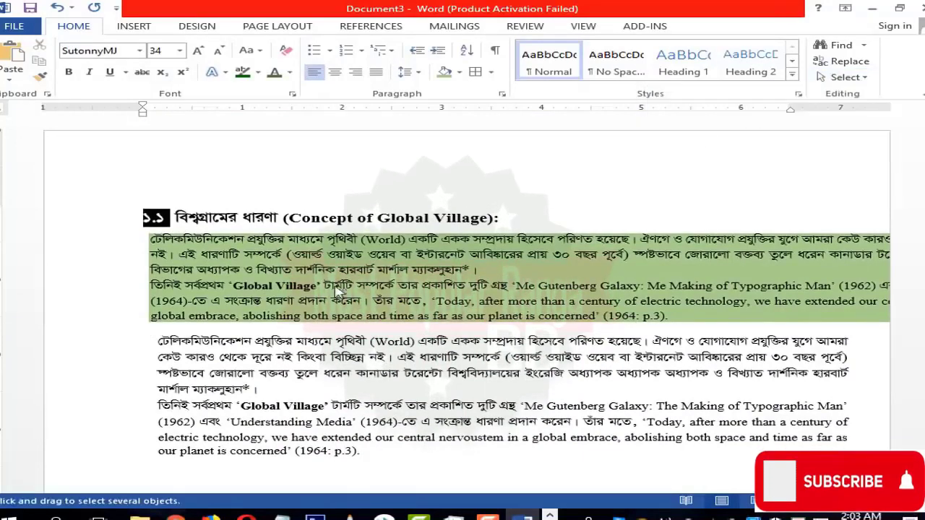
Select all text with formatting similar to the blank lines at the end of the document.
left_click(849, 79)
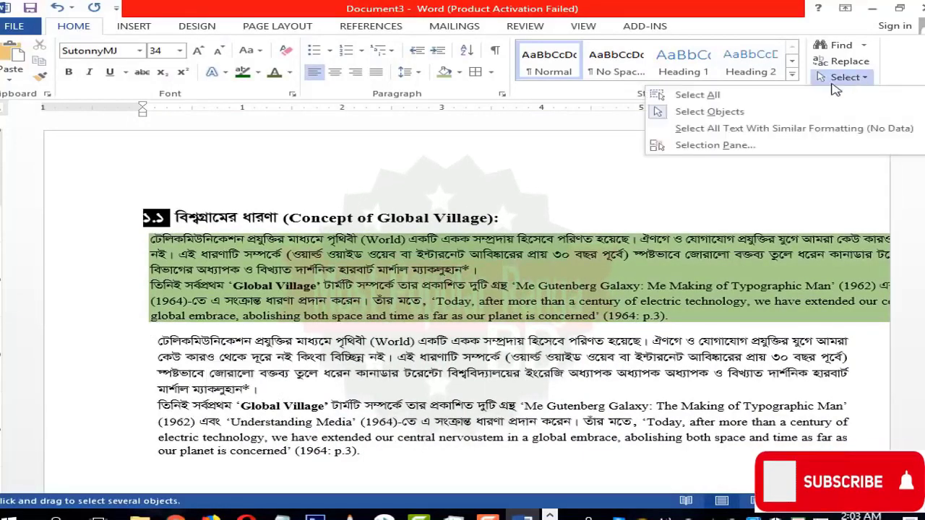
left_click(779, 135)
scroll(294, 400, "down", 4)
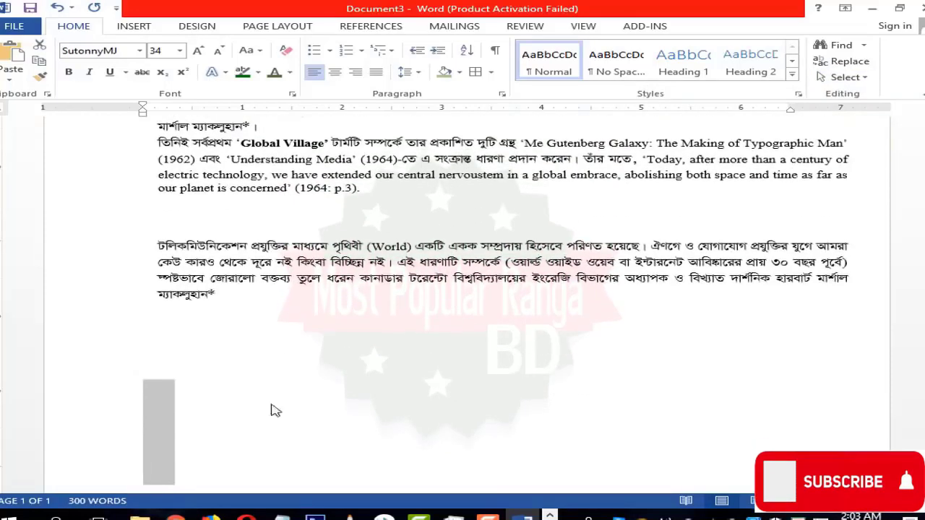
Select all text with formatting similar to "World" in the last paragraph.
left_click(386, 156)
left_click(403, 141)
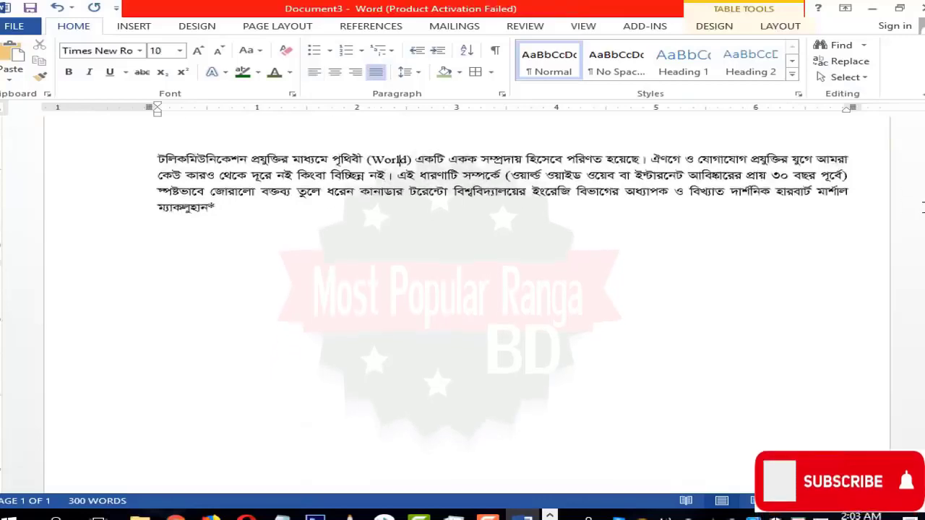
scroll(403, 217, "up", 3)
left_click(844, 76)
left_click(828, 129)
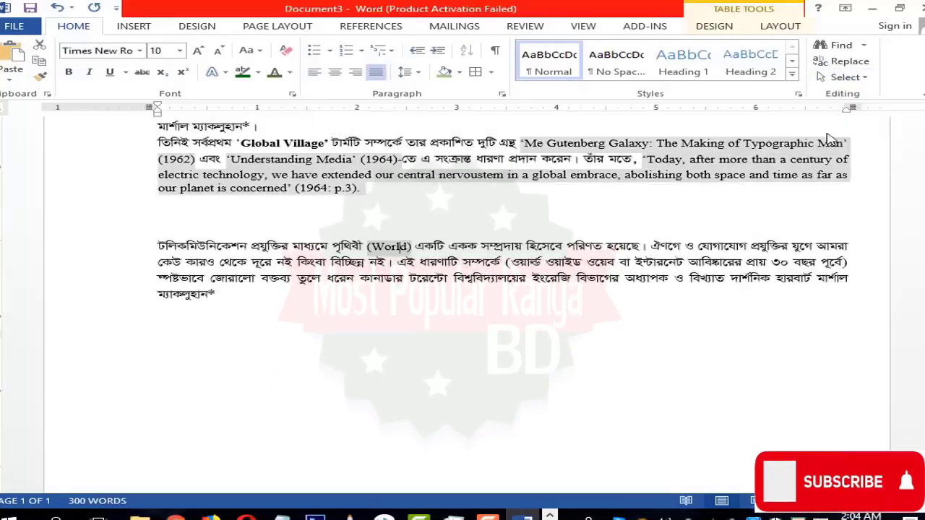
Place the cursor in "World" in the last paragraph again and reopen the selection choices.
scroll(624, 332, "up", 2)
left_click(394, 329)
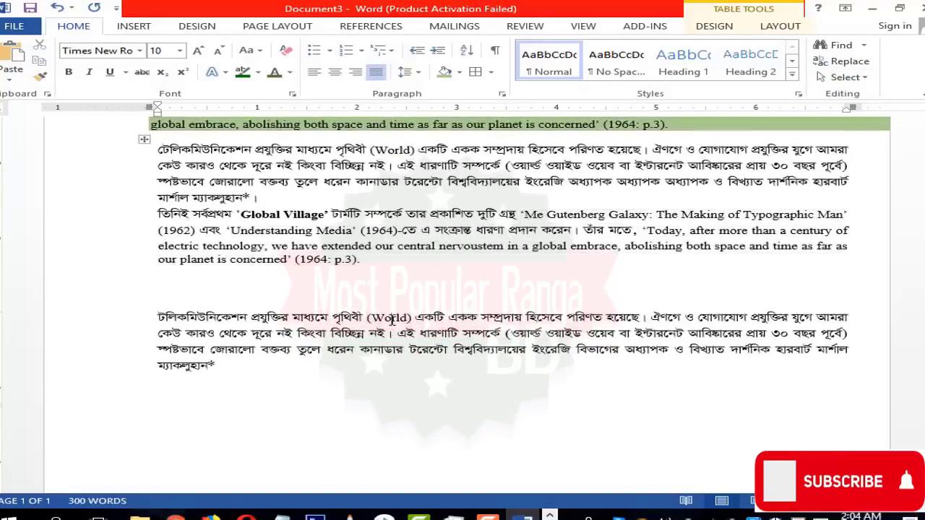
left_click(844, 77)
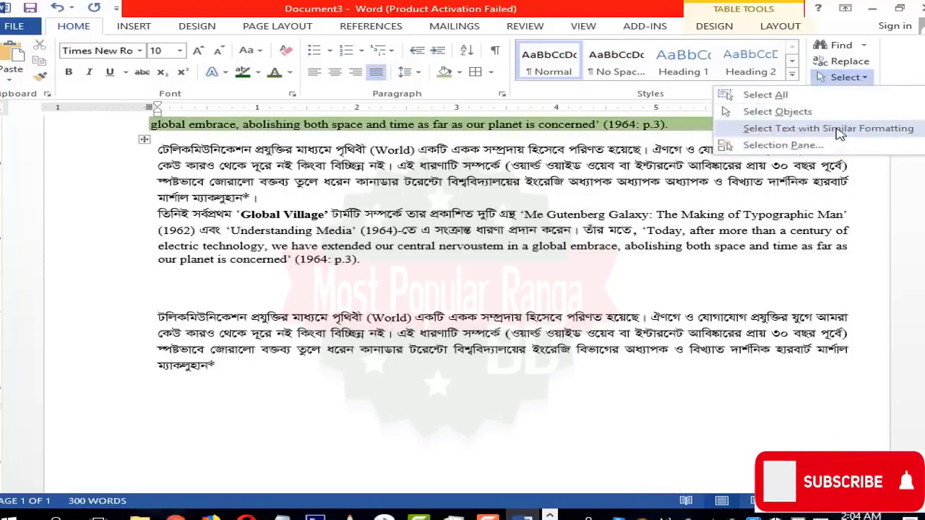